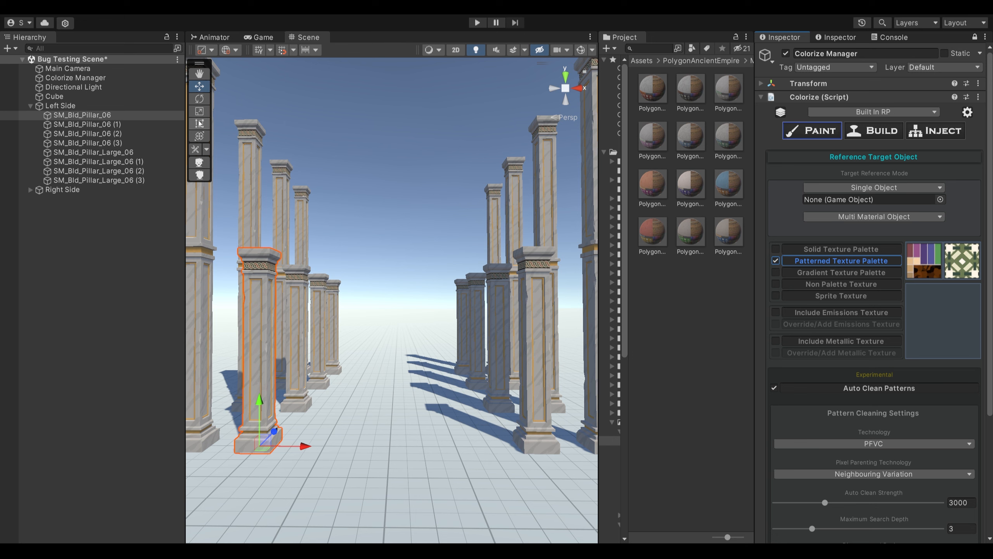
- Reference SM_Bld_Pillar_06 as the single target object and choose Marble_02 as its material to paint
left_click_drag(89, 115, 875, 200)
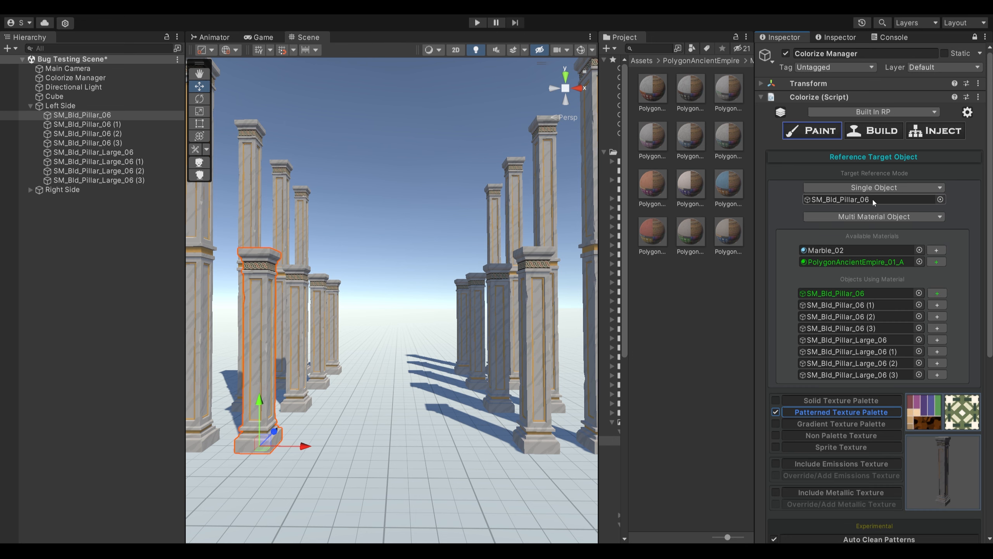
left_click(851, 251)
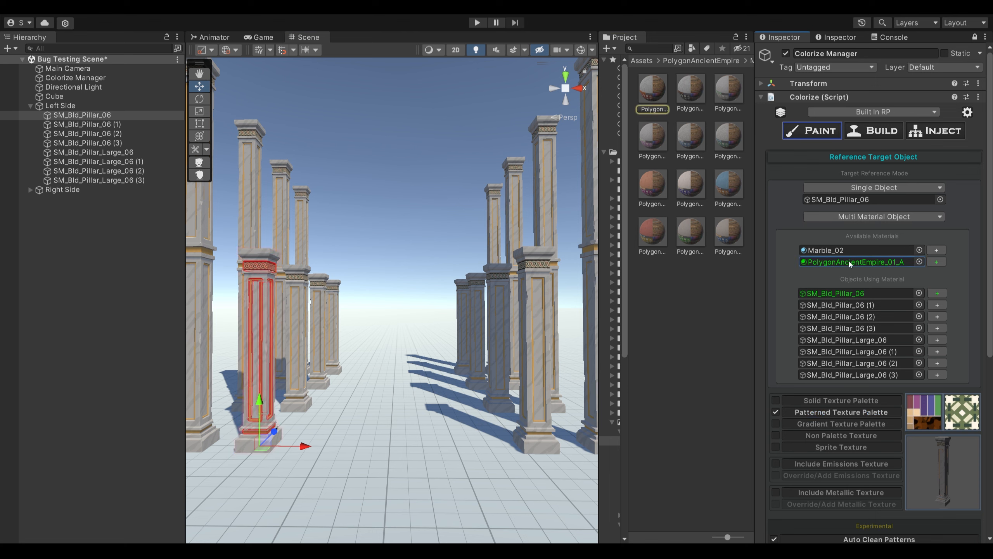
left_click(851, 251)
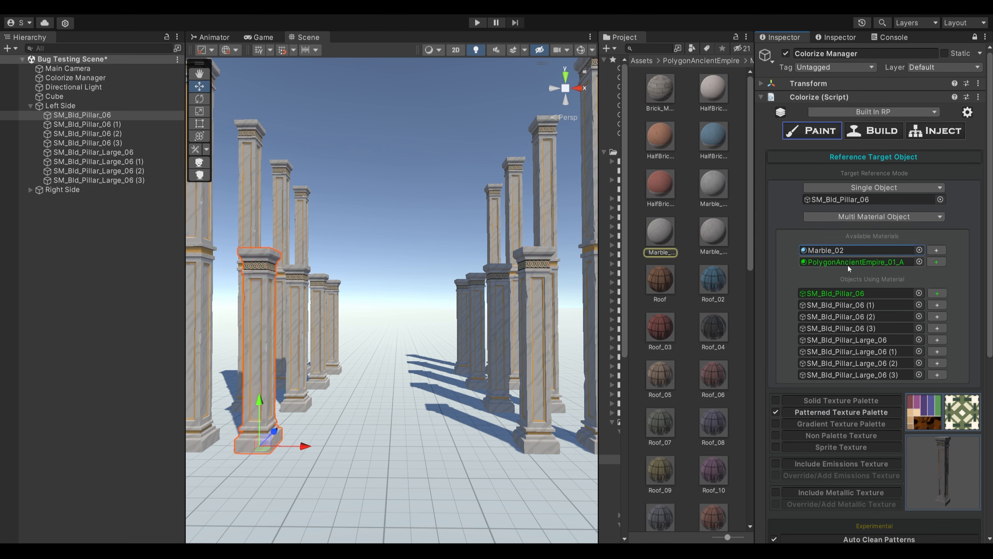
left_click(847, 263)
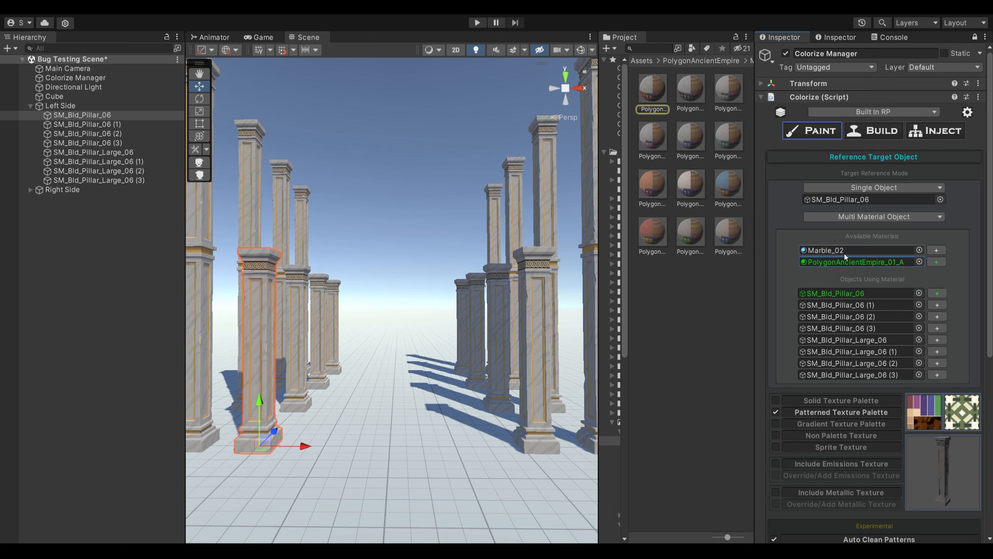
left_click(845, 252)
left_click(937, 251)
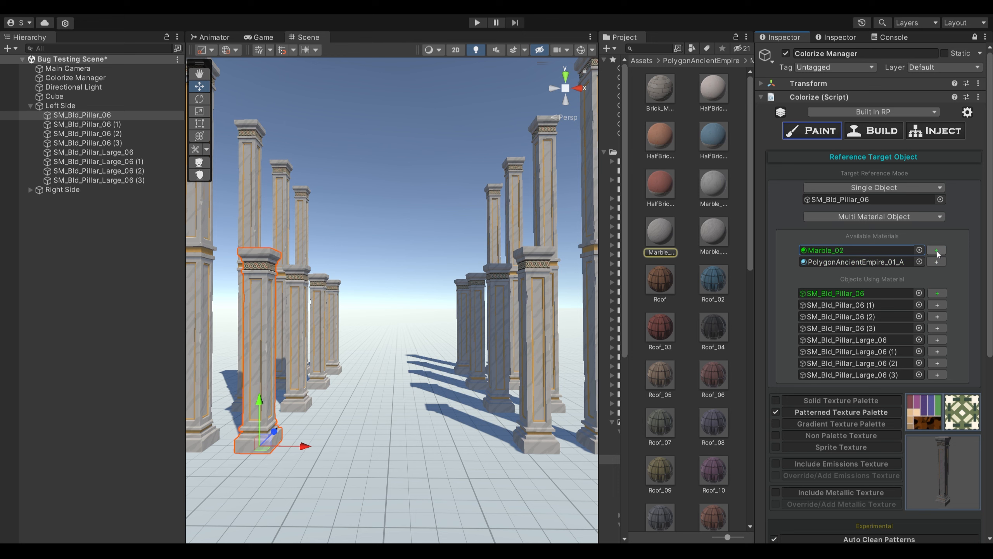
- Get the colors of the Marble_02 material into the Colorize Palette, keeping the current pattern cleaning settings
scroll(956, 224, "down", 3)
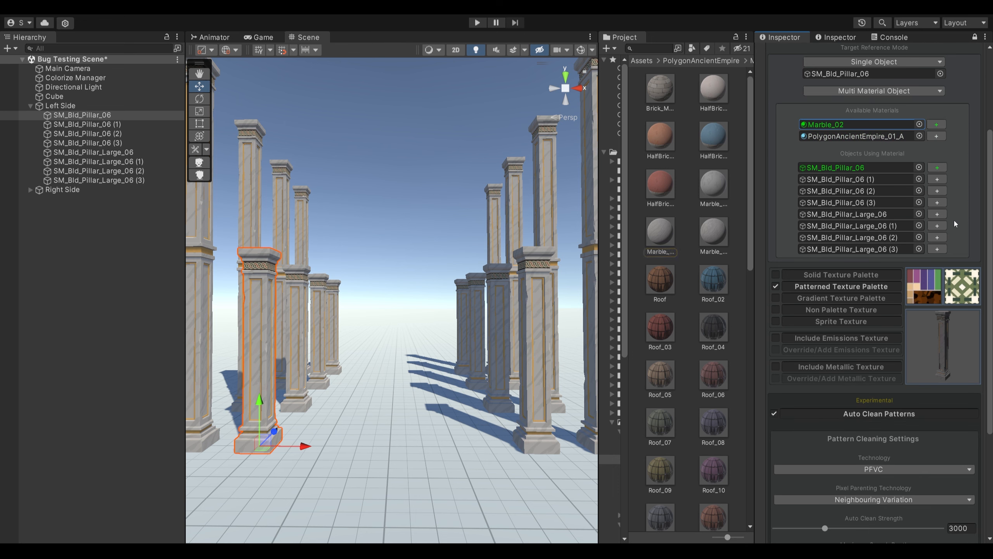
scroll(956, 224, "down", 3)
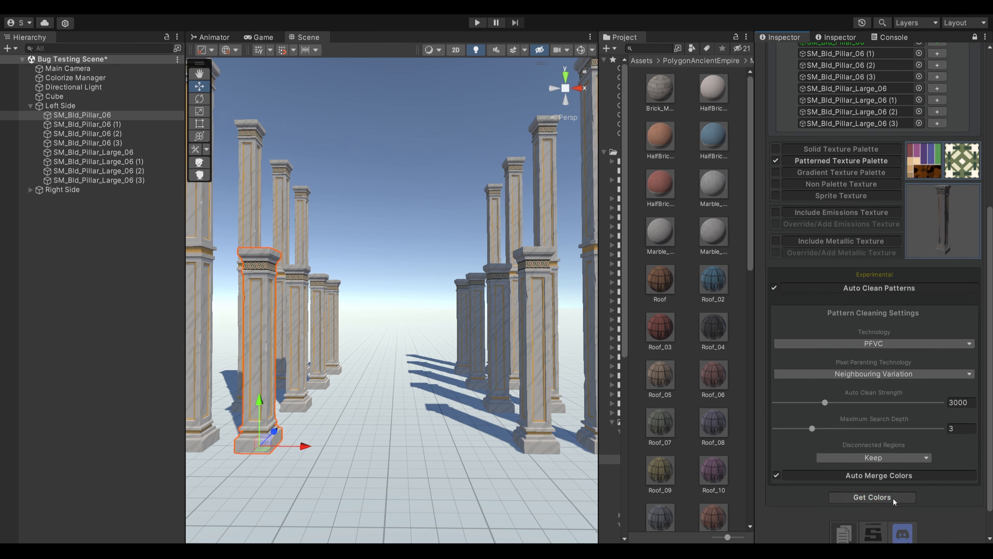
left_click(895, 502)
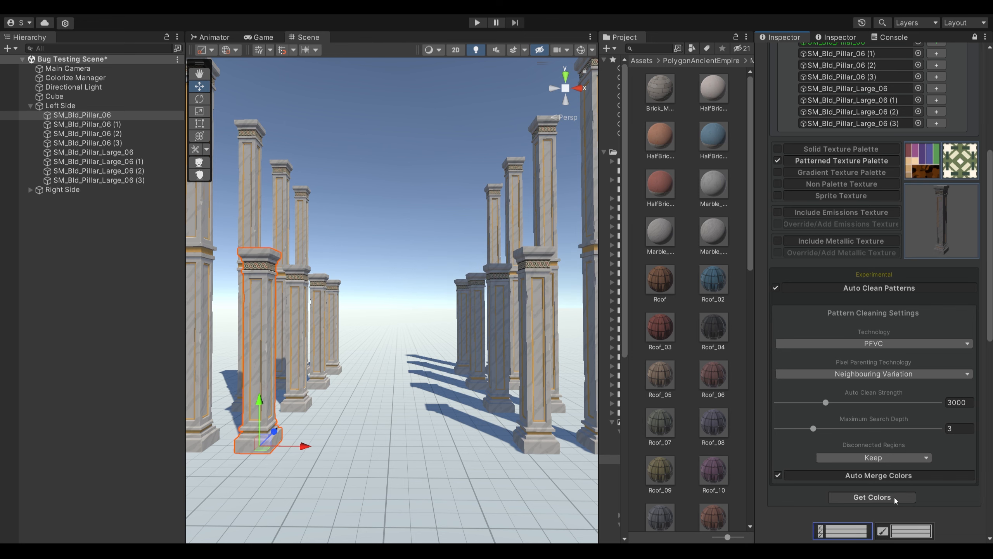
scroll(890, 384, "down", 5)
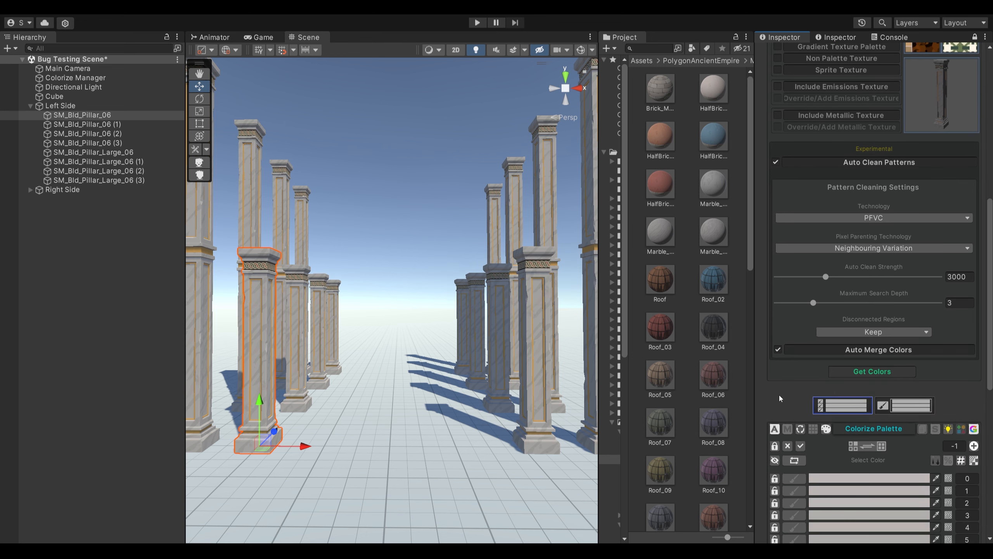
scroll(888, 384, "down", 4)
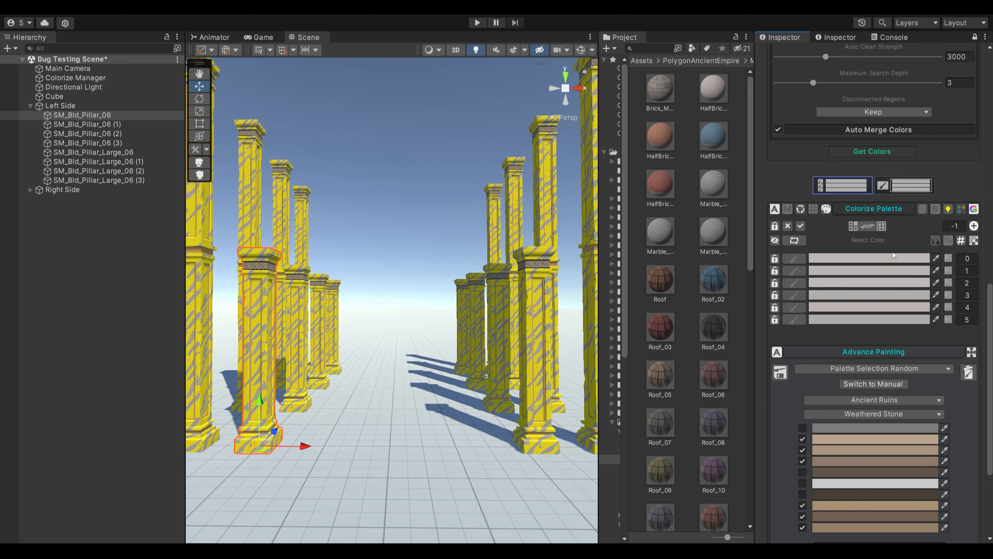
- Detach the Advance Painting controls into their own window, dock it below the Hierarchy and enlarge it
left_click(972, 351)
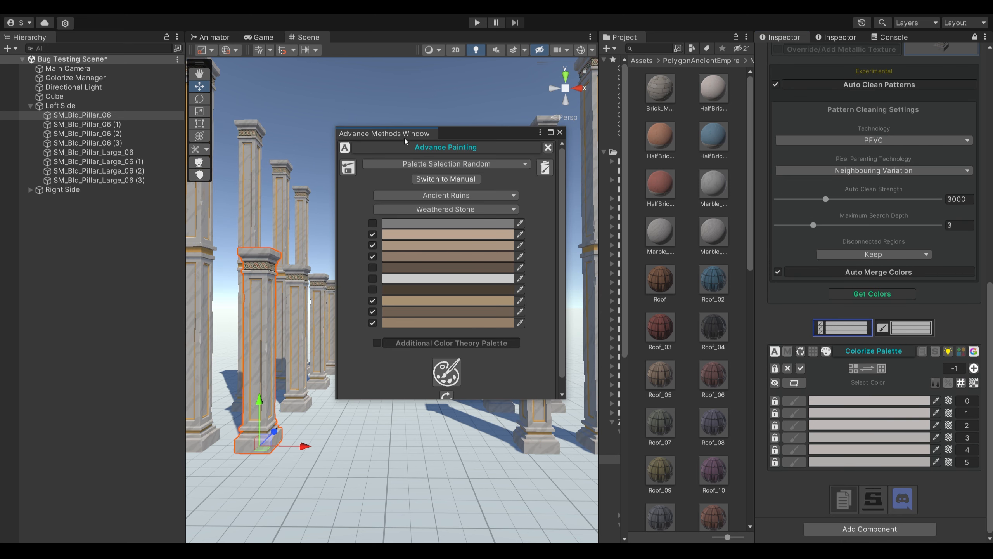
left_click_drag(404, 137, 98, 437)
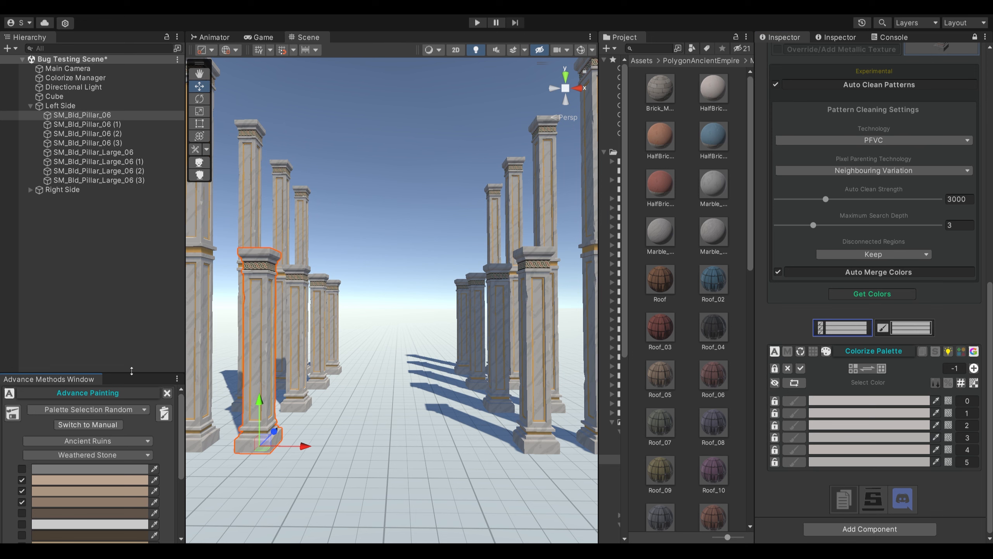
left_click_drag(133, 374, 133, 252)
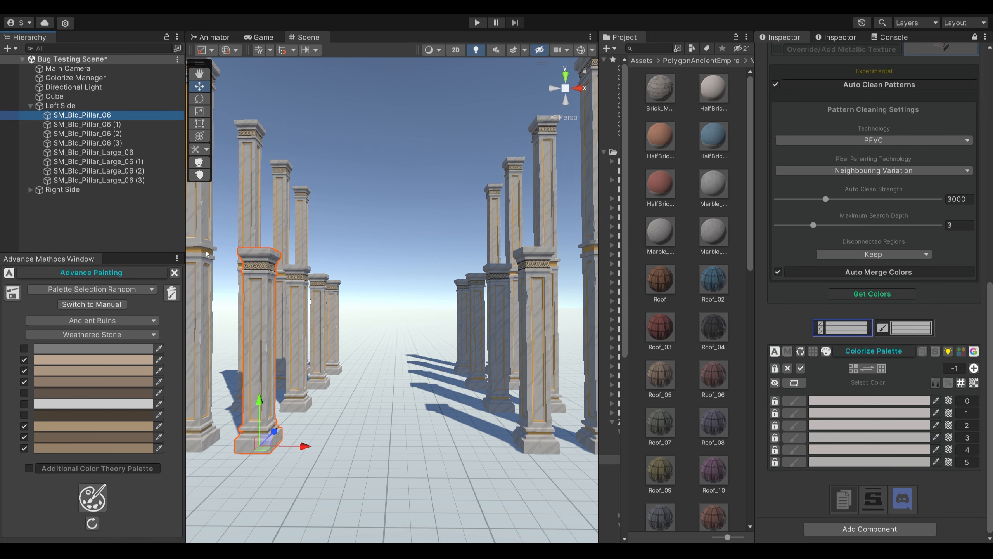
- Enable all palette colors for painting and repeatedly colorize the pillars with random colors from the Ancient Ruins, Weathered Stone palette
left_click(803, 371)
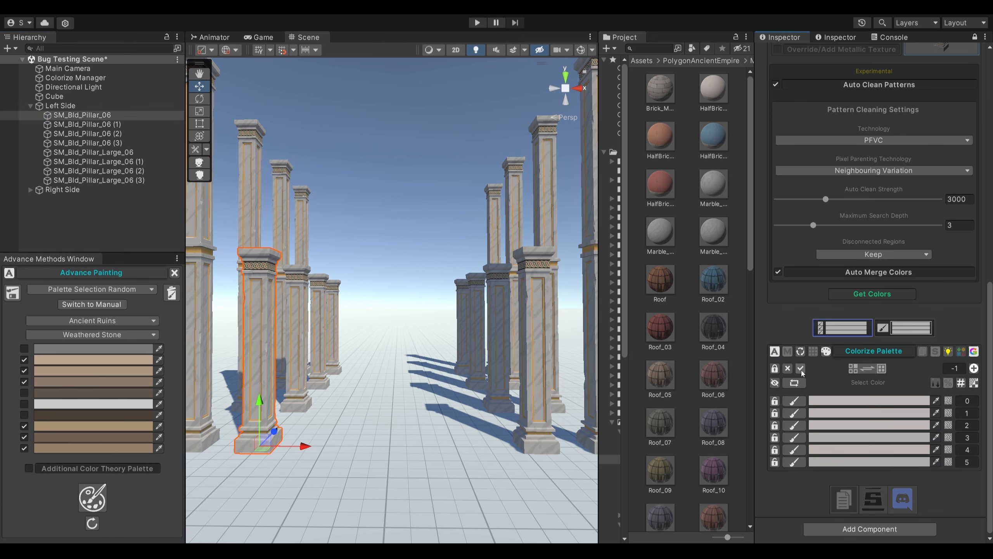
left_click(93, 498)
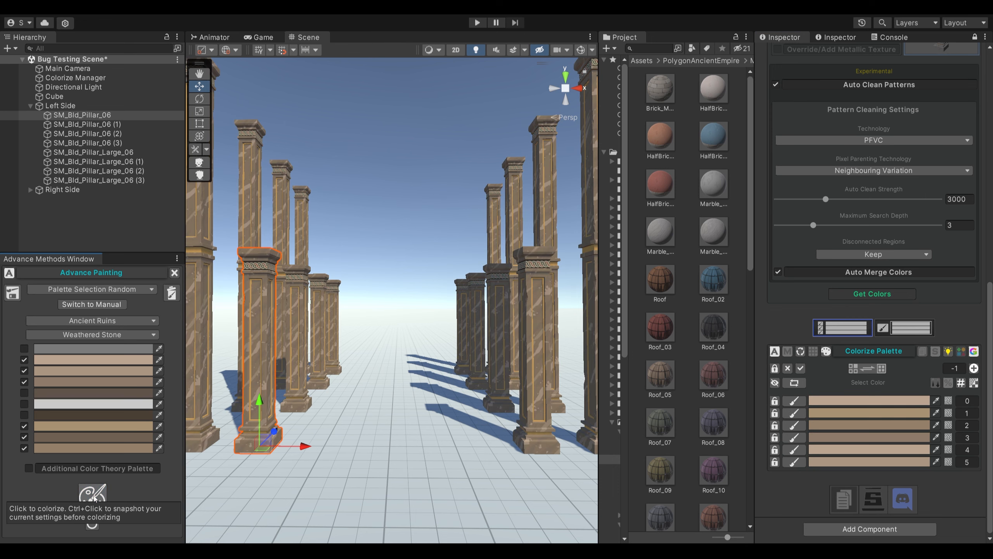
left_click(94, 498)
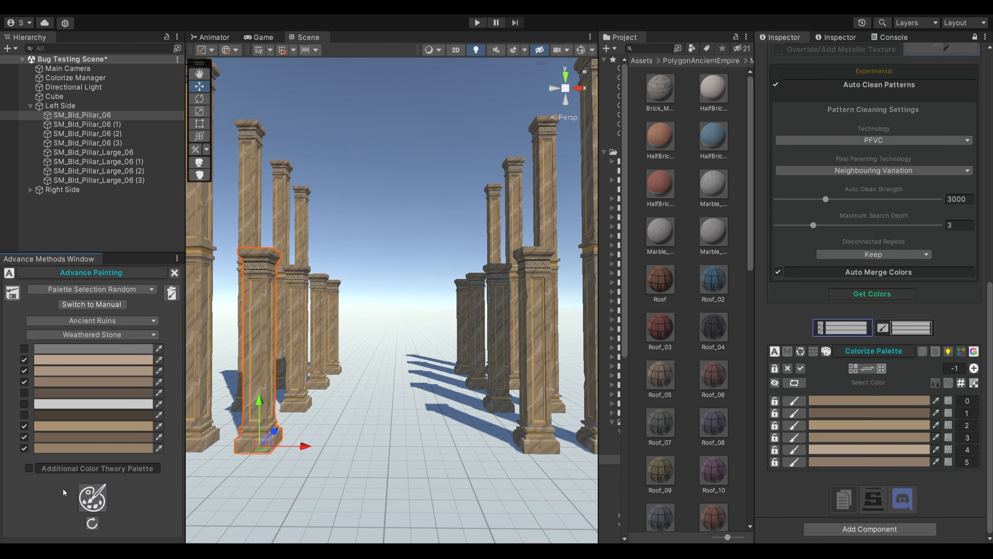
left_click(89, 495)
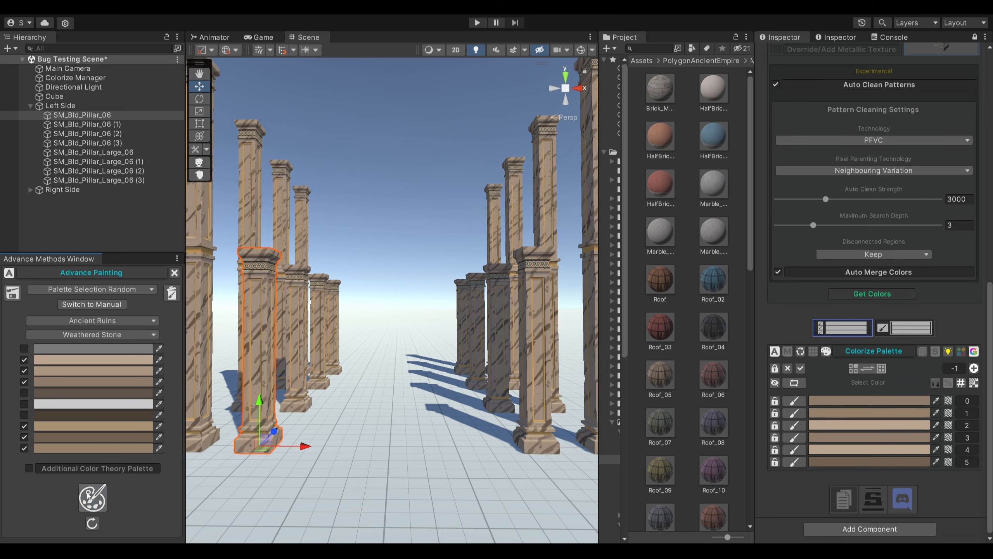
left_click(89, 496)
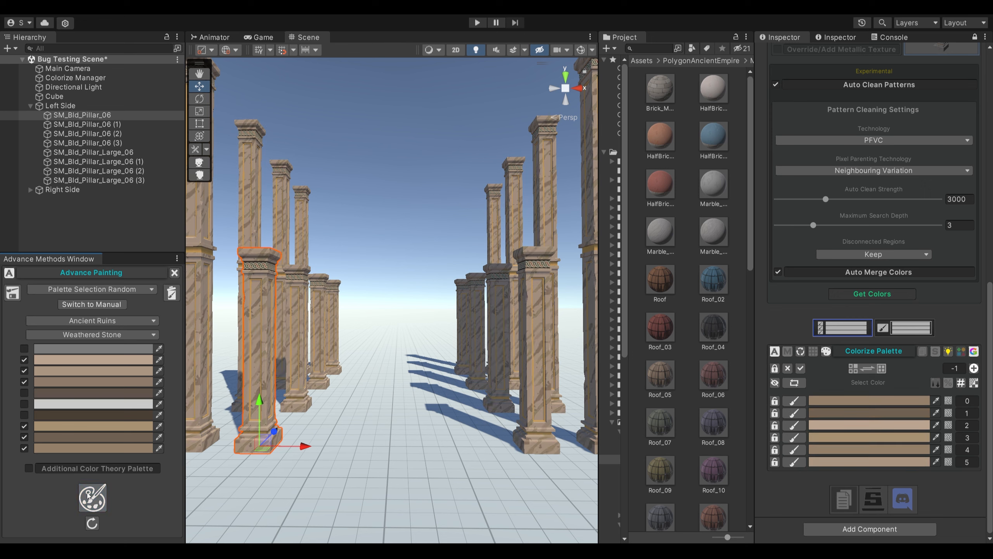
left_click(89, 495)
left_click(89, 495)
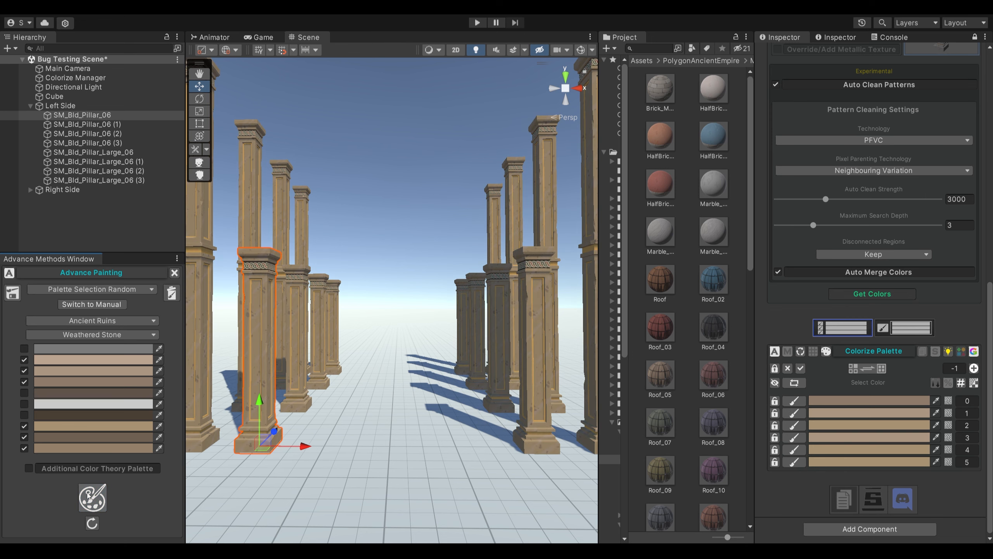
left_click(89, 495)
left_click(89, 495)
left_click(88, 495)
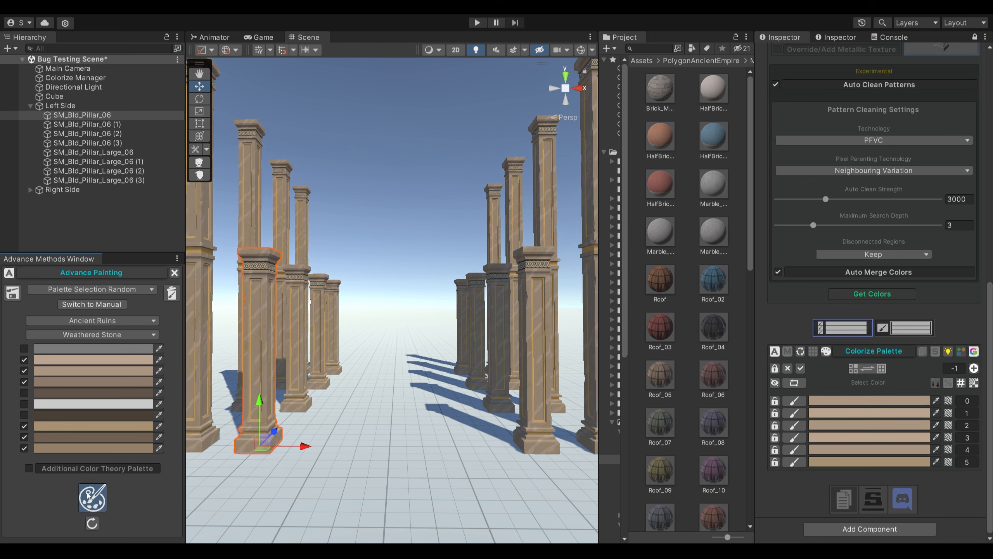
left_click(89, 496)
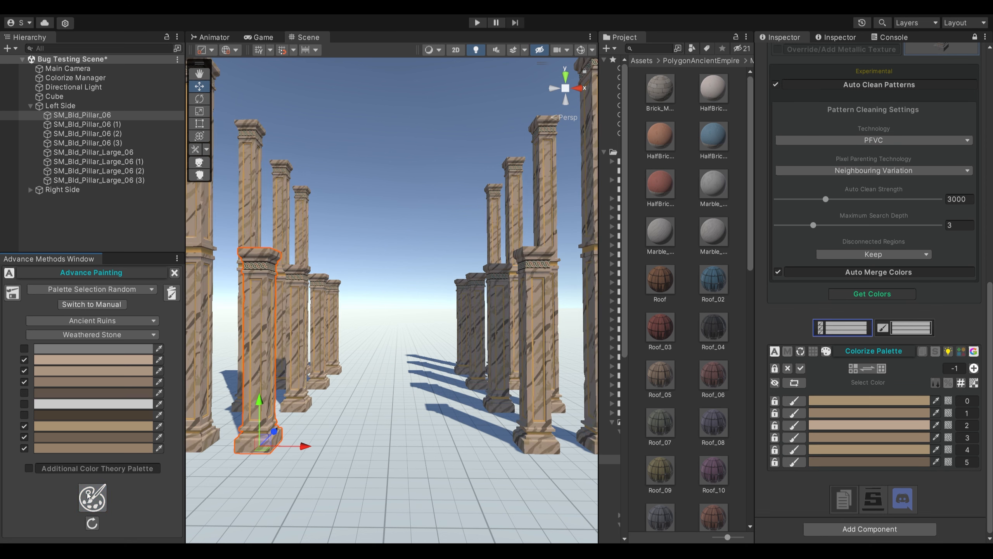
left_click(89, 495)
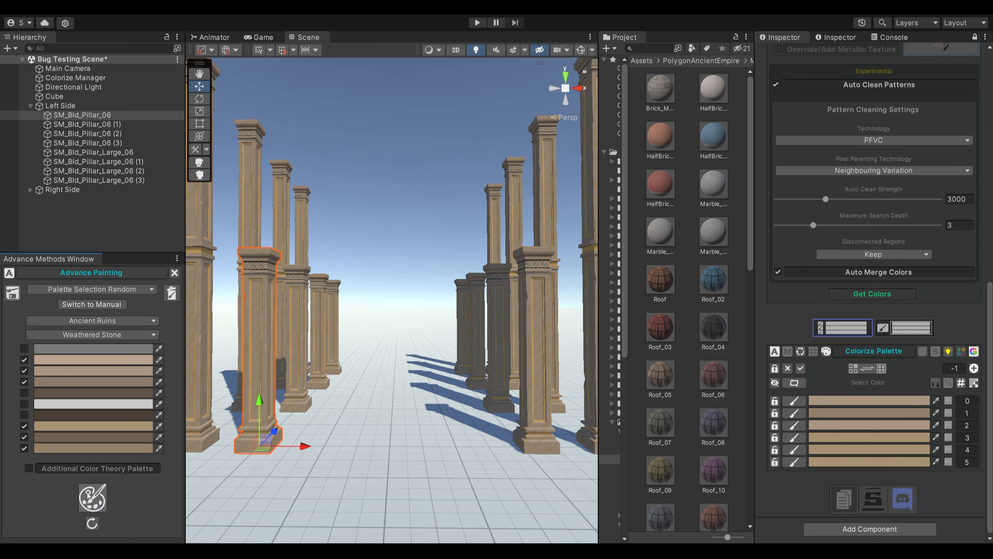
left_click(89, 496)
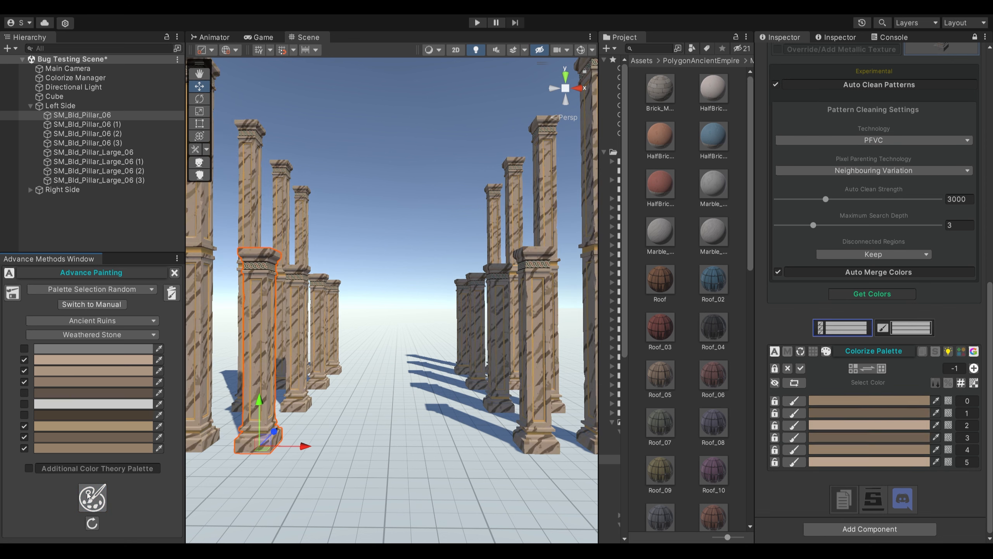
left_click(89, 496)
- Build the painted result as a new material and textures, with Auto Assign to Current Object and Prevent Same Color Merging enabled
scroll(871, 163, "up", 10)
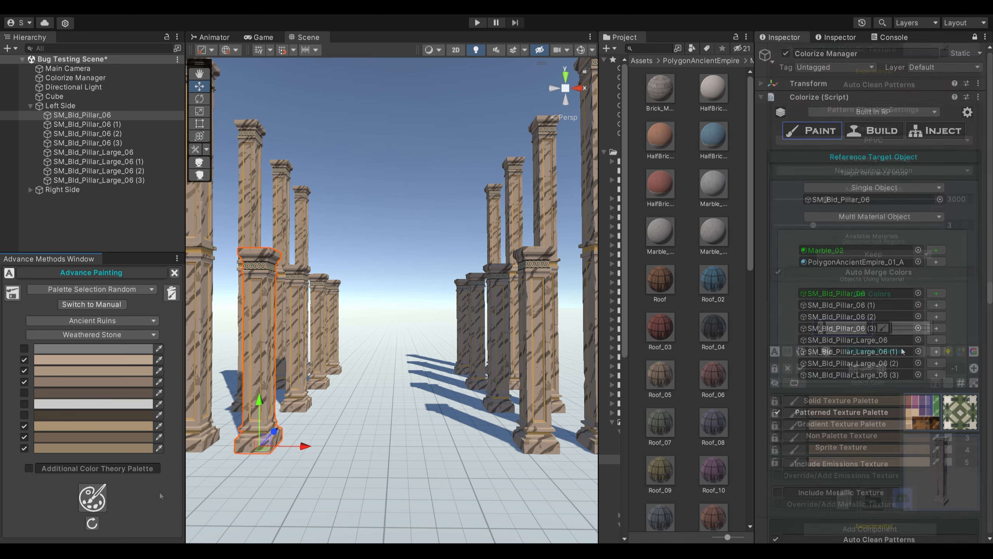
left_click(871, 134)
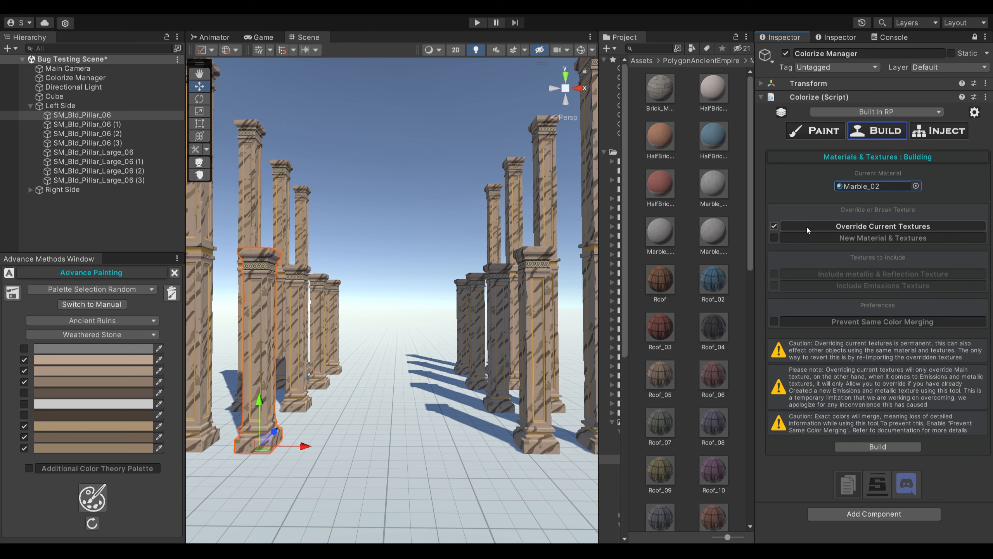
left_click(807, 237)
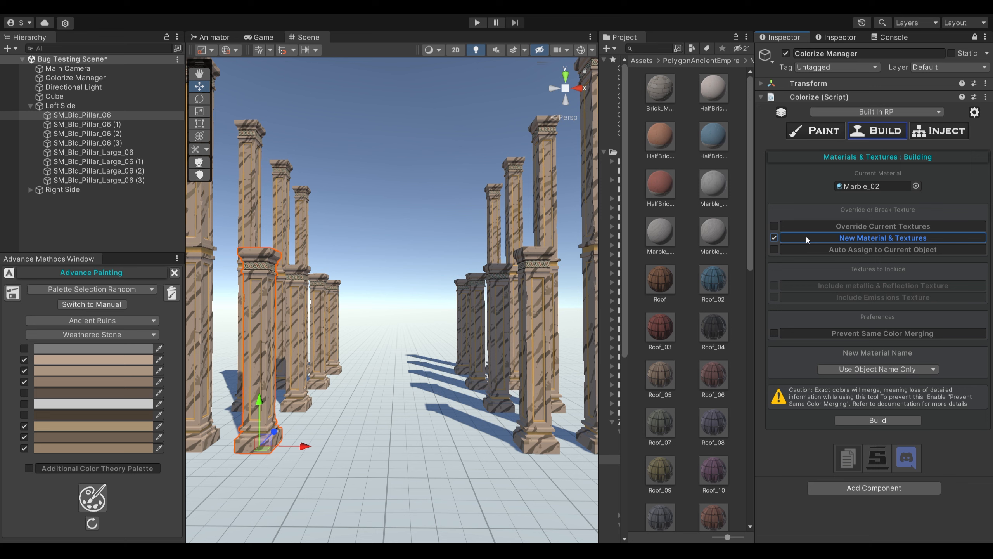
left_click(806, 250)
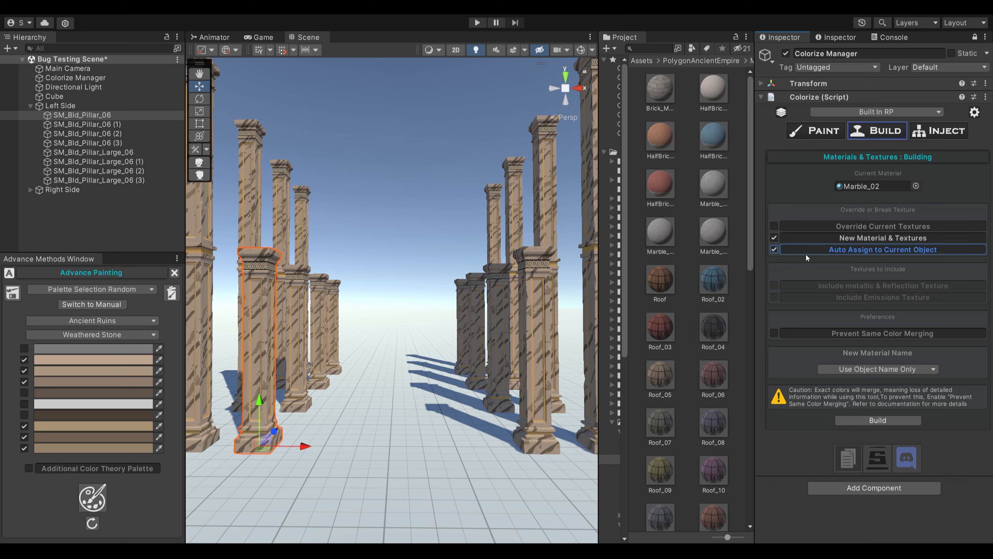
left_click(804, 334)
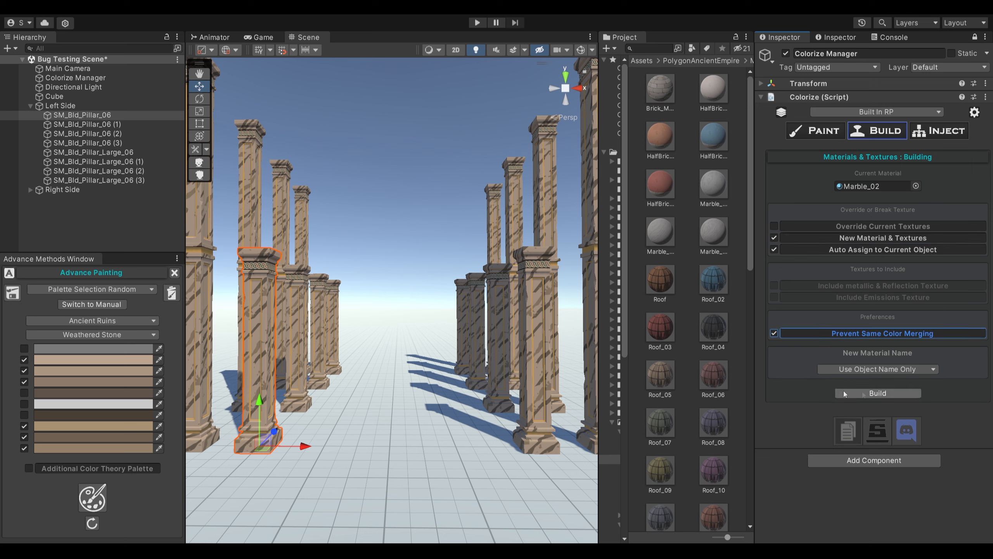
left_click(860, 393)
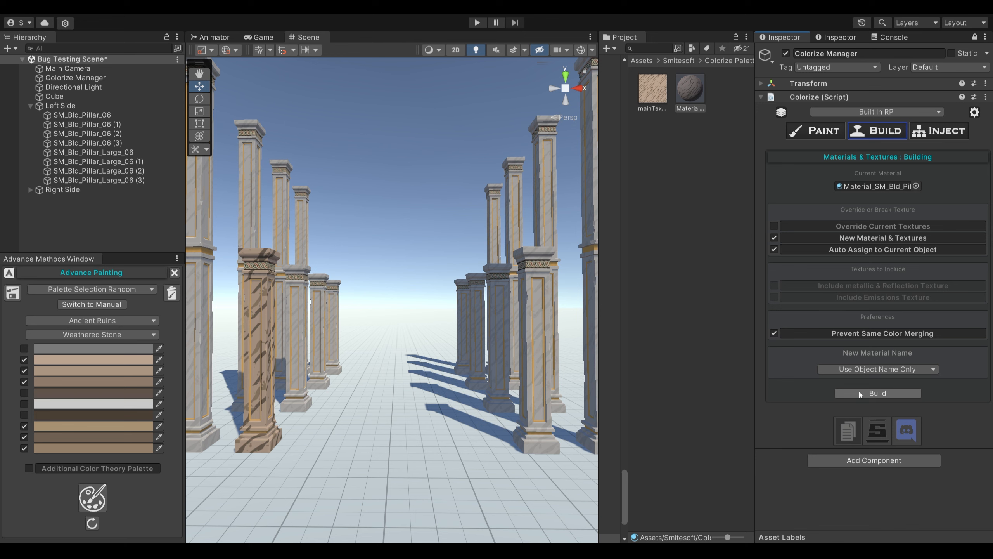
left_click(859, 392)
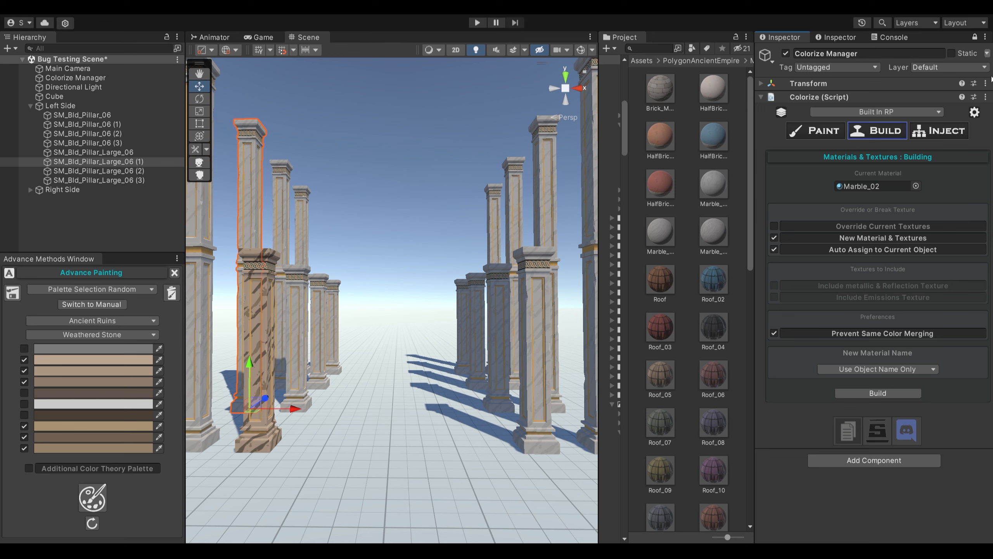
- Try injecting Material_SM_Bld_Pillar_06 in place of Marble_02 by scene search and replace, and undo the injection
left_click(951, 132)
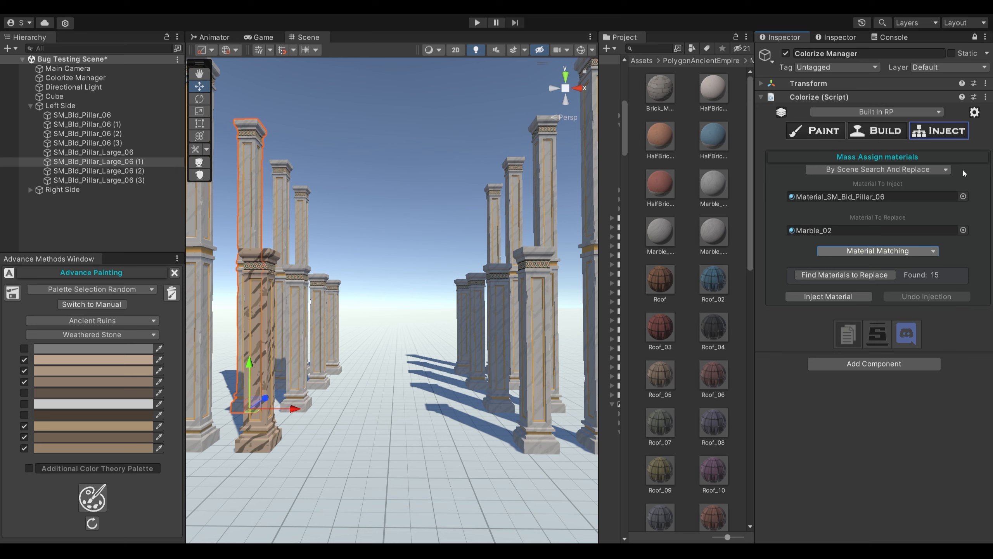
left_click(937, 169)
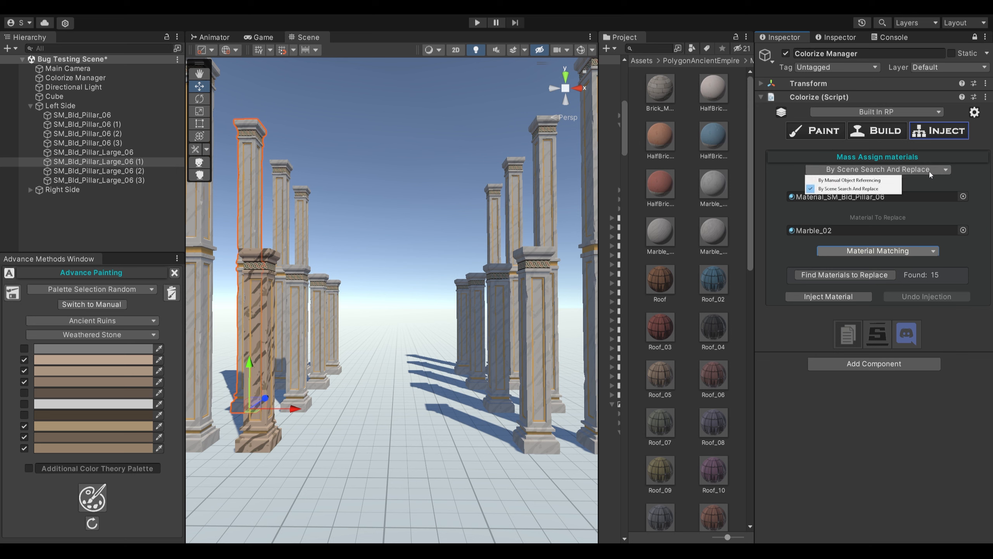
left_click(874, 189)
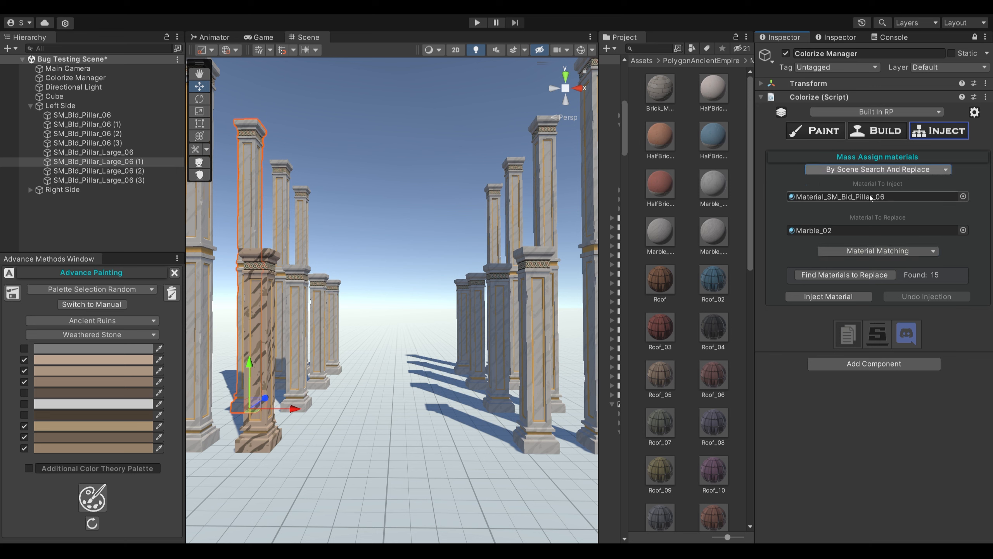
left_click(825, 275)
left_click(854, 296)
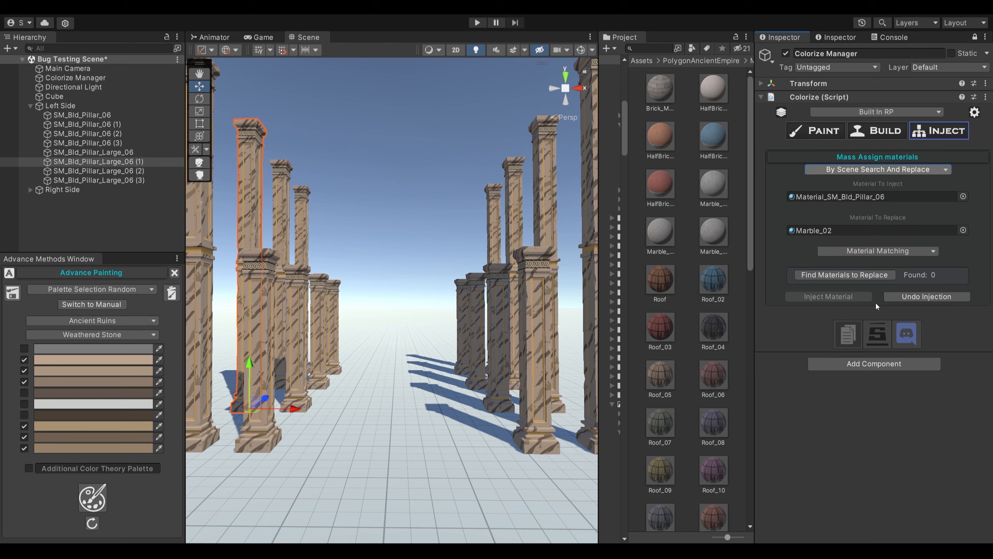
left_click(902, 298)
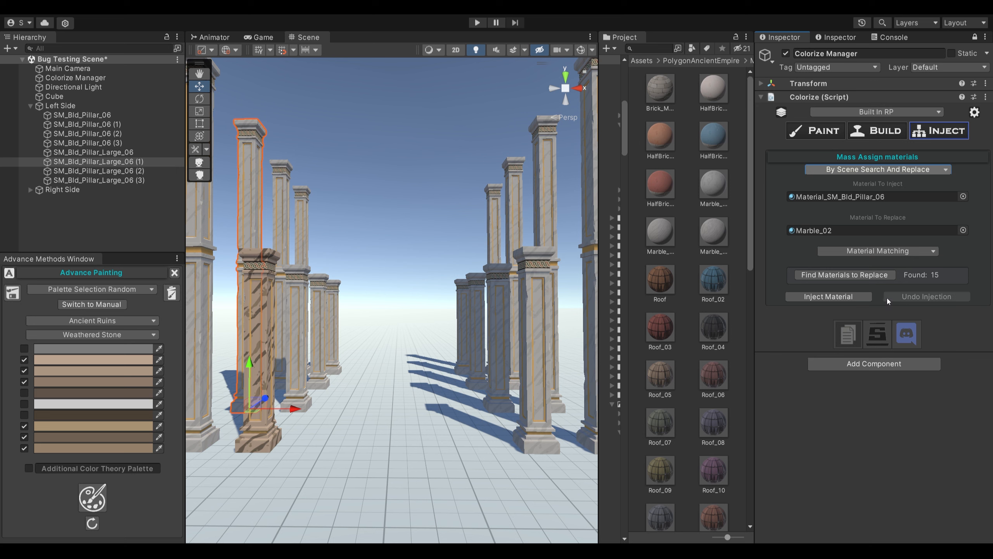
- Repeat the Material Matching injection on the matched pillars and undo it again
left_click(863, 297)
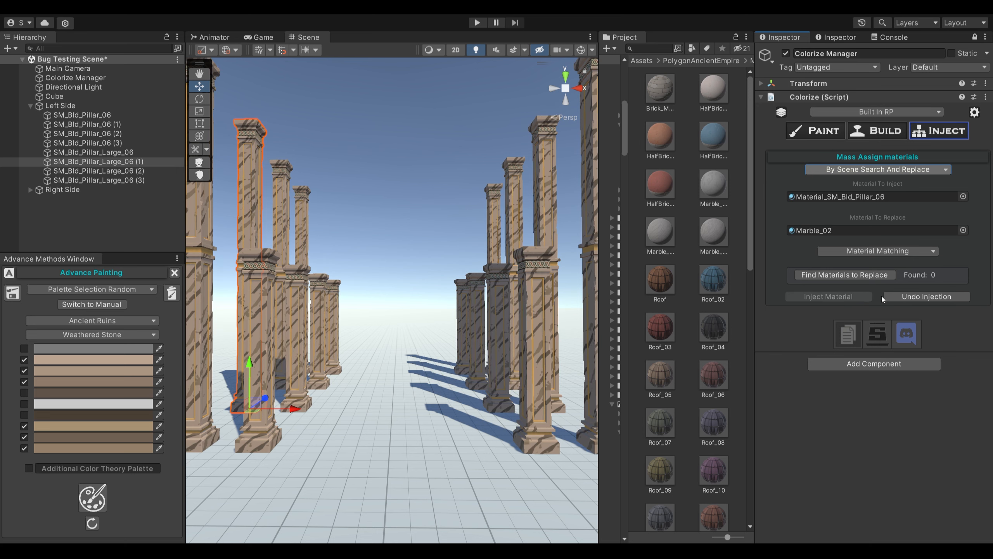
left_click(935, 298)
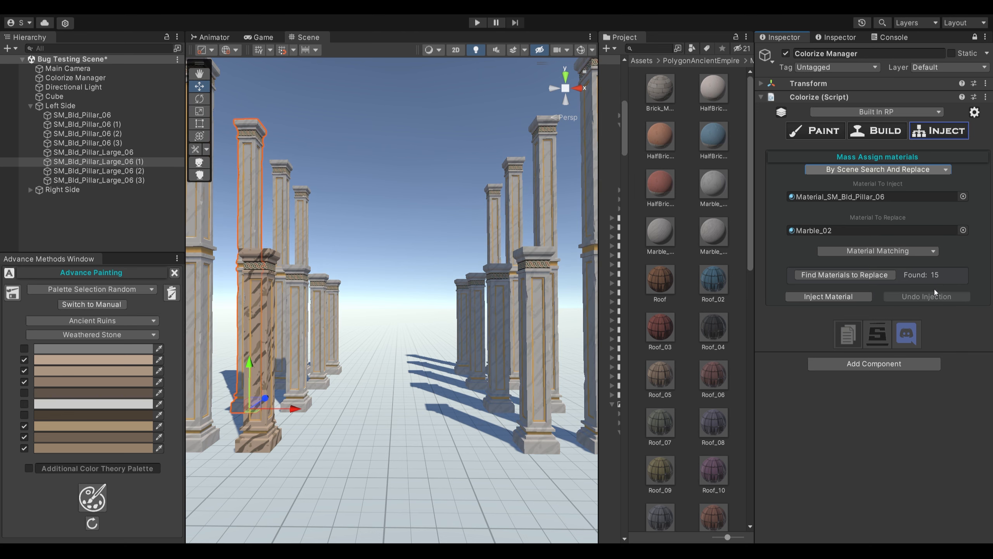
key("ctrl+z")
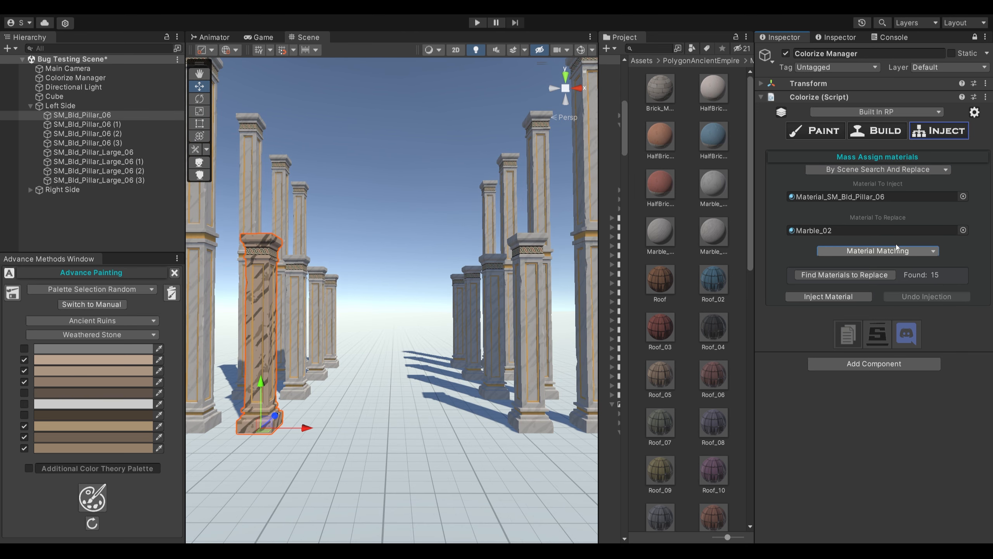
- Switch the search to Material And Name Matching and enter SM_Bld_Pillar_06, copied from the scene object, as the match object name
left_click(897, 248)
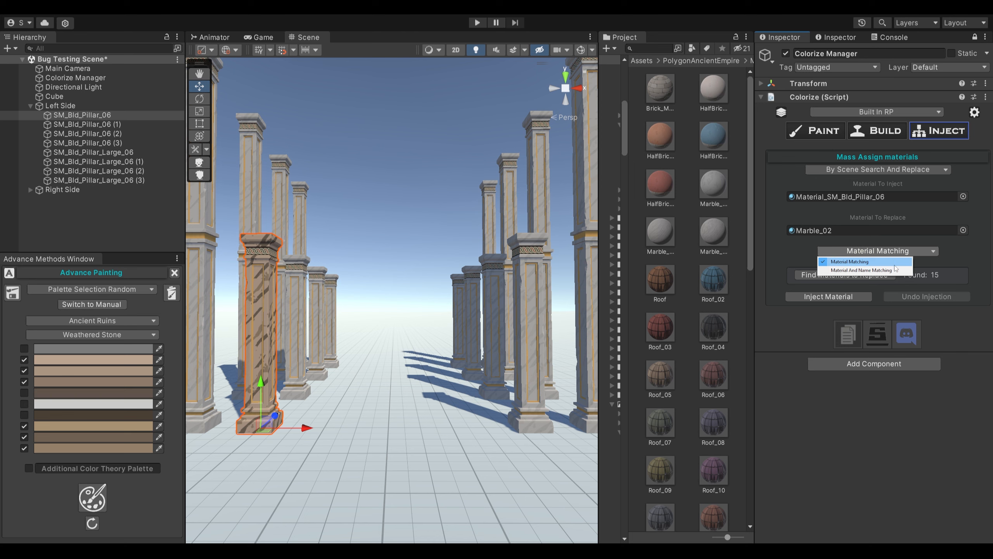
left_click(896, 271)
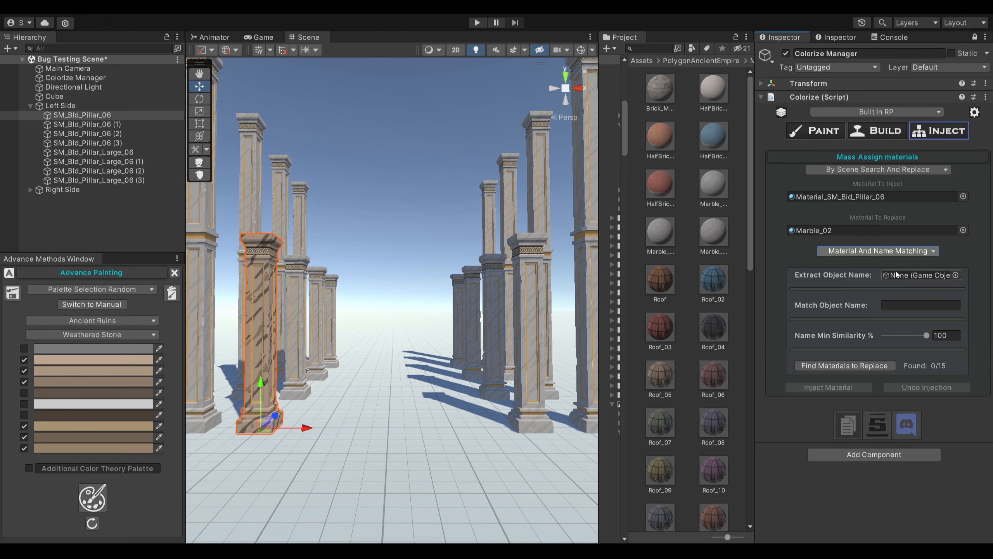
right_click(92, 117)
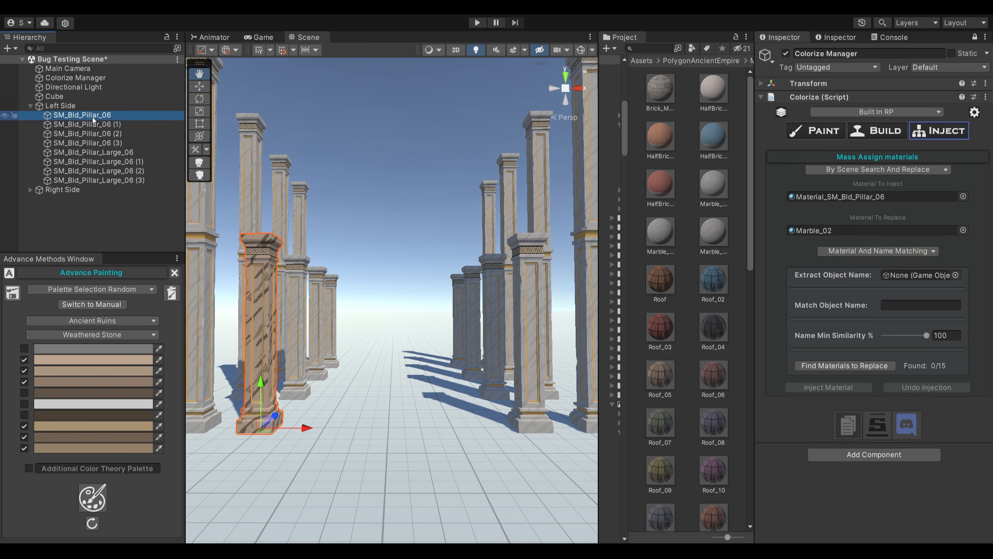
left_click(117, 158)
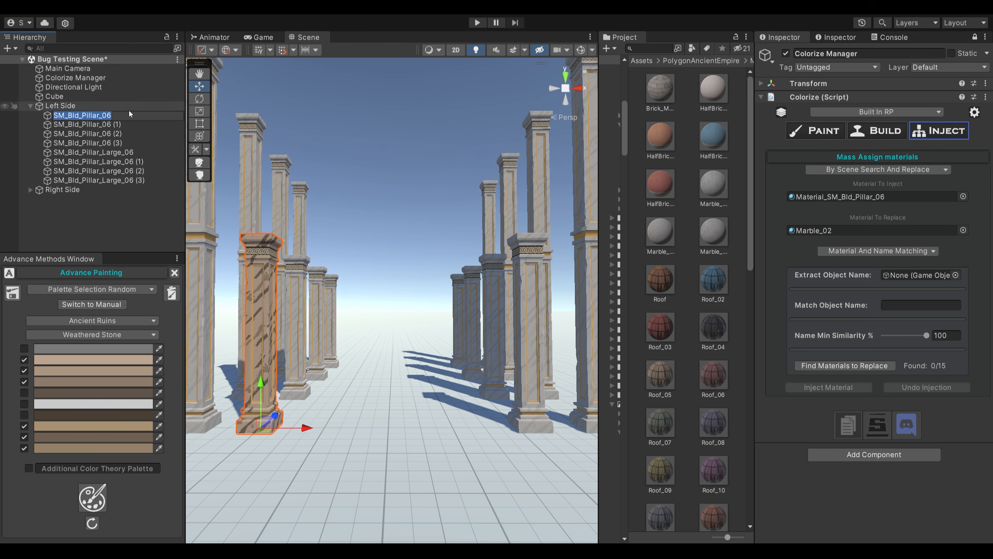
left_click(910, 302)
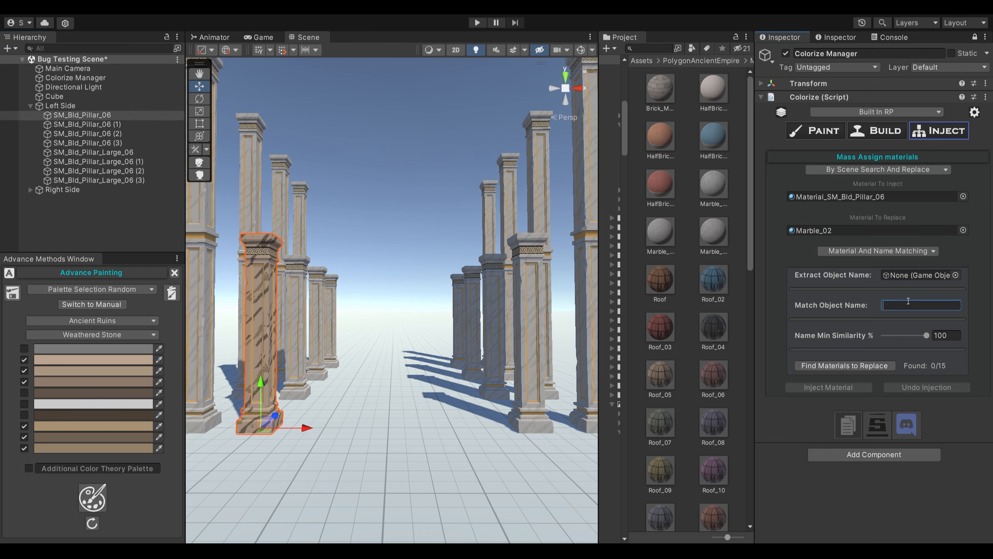
key("ctrl+v")
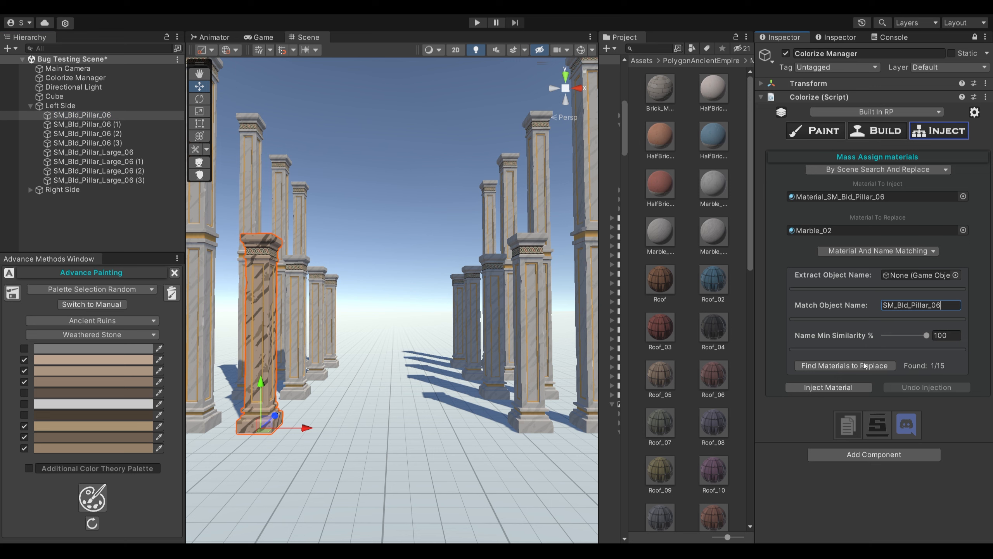
- Try injecting the material at 100% and at 0% Name Min Similarity, undoing each injection
left_click(854, 387)
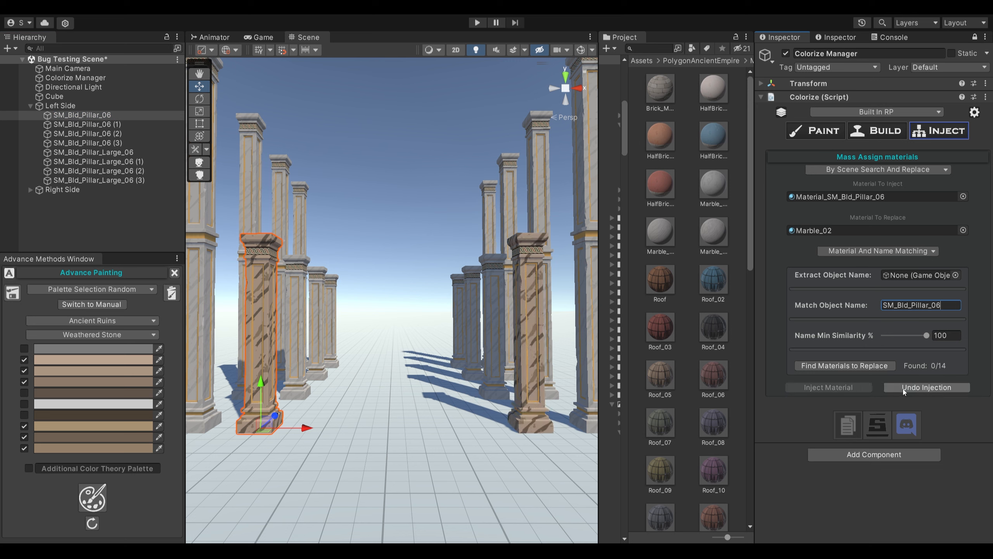
left_click(904, 388)
left_click_drag(928, 337, 855, 340)
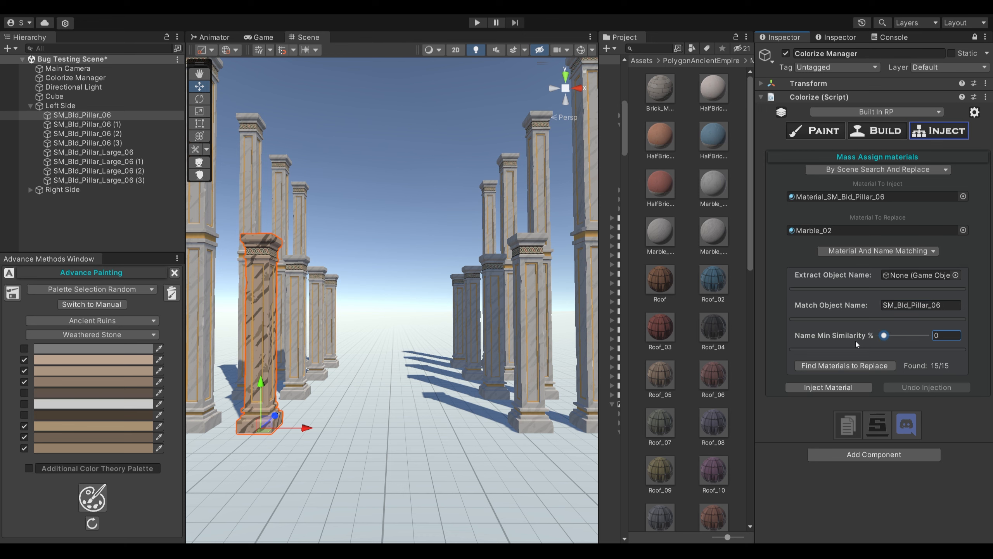
left_click(846, 387)
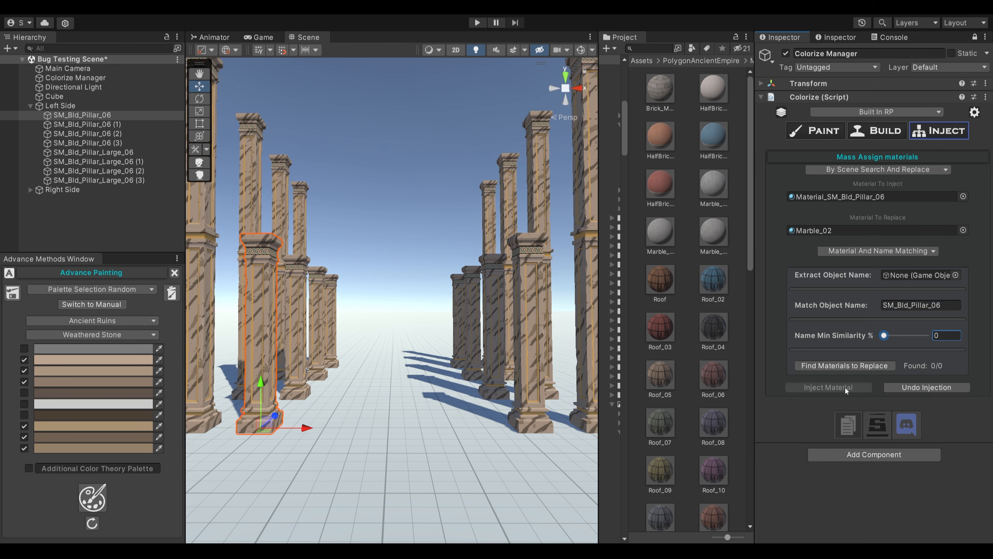
left_click(916, 387)
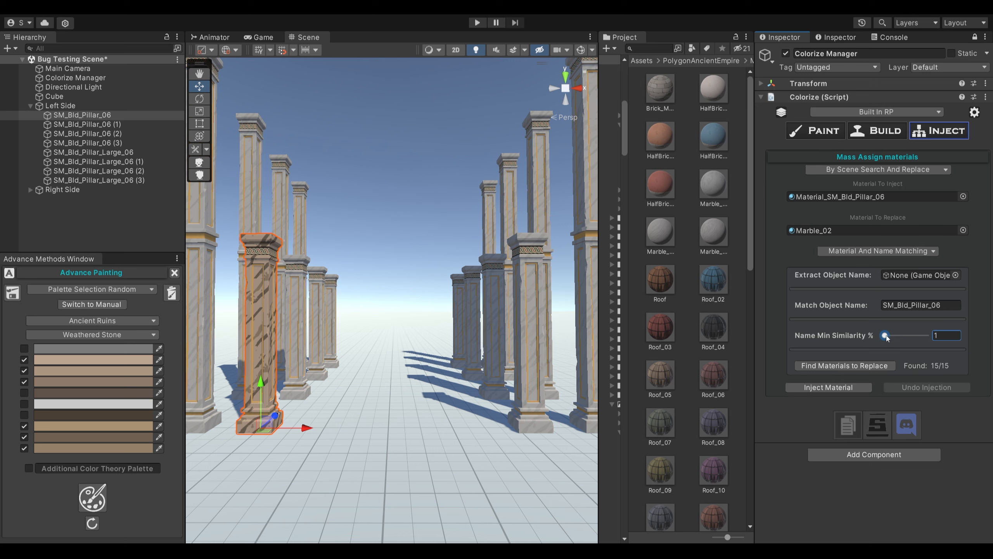
- Try injecting the material twice with Name Min Similarity at 72%, undoing the injection each time
left_click_drag(886, 336, 913, 335)
left_click(860, 387)
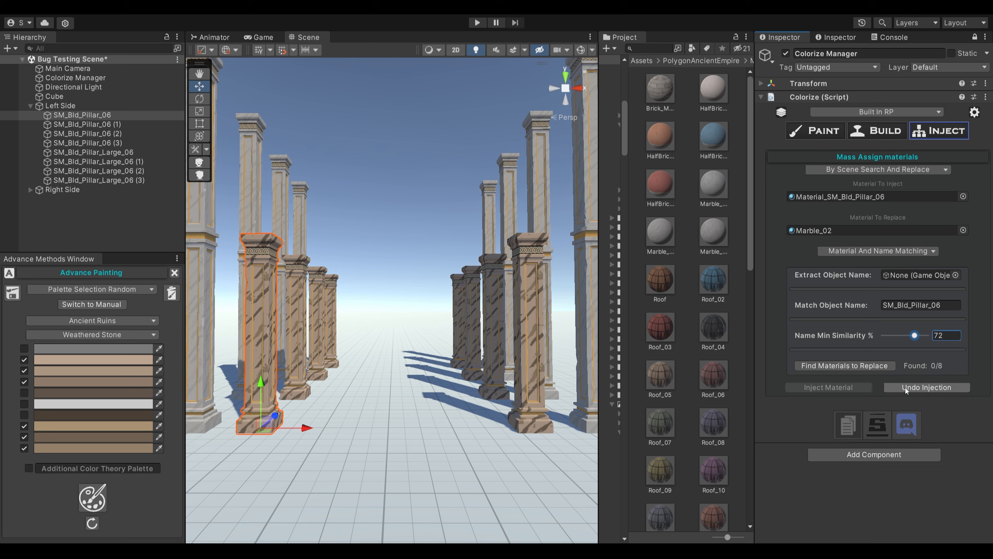
left_click(905, 387)
left_click(868, 387)
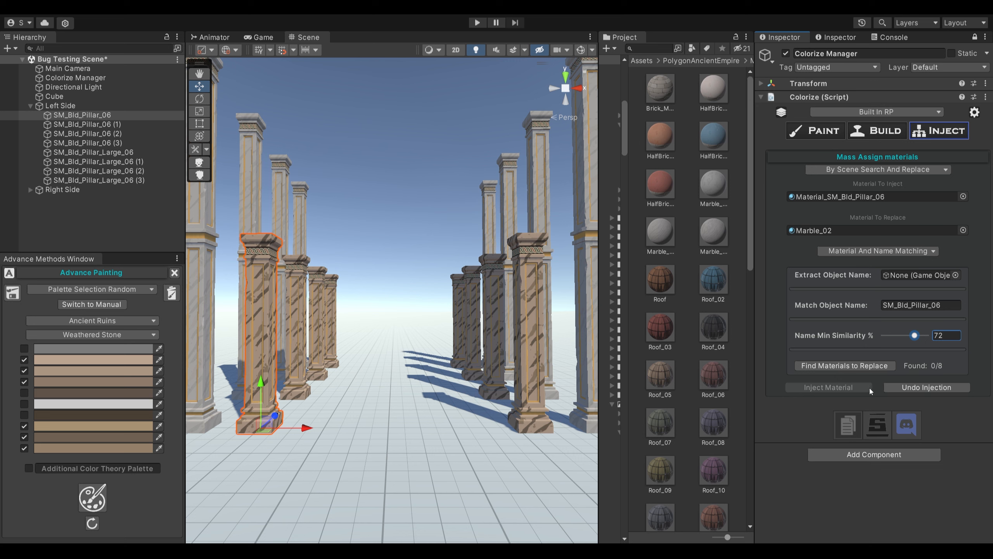
left_click(908, 388)
- Try injecting the material with Name Min Similarity at 60% and at 27%, undoing each injection
left_click_drag(911, 336, 907, 336)
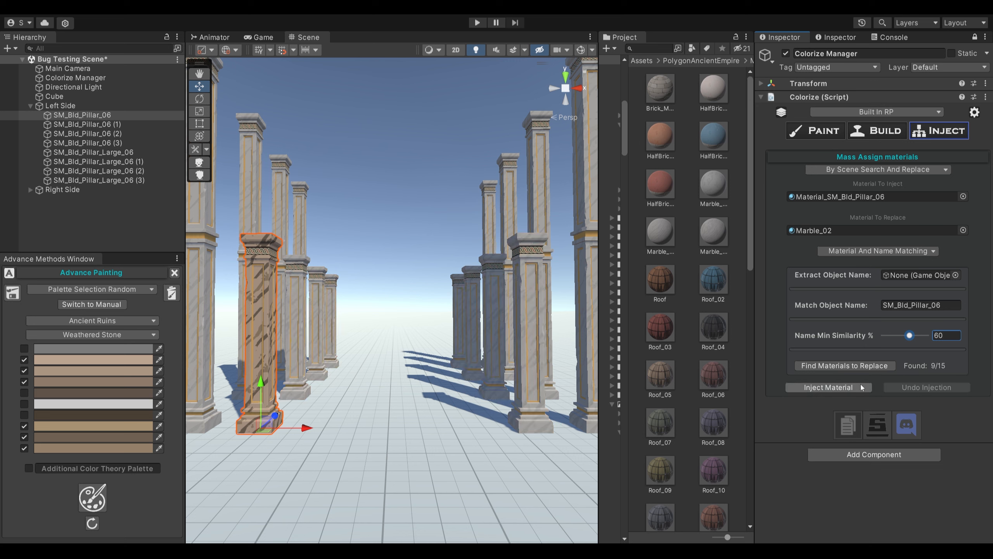
left_click(857, 386)
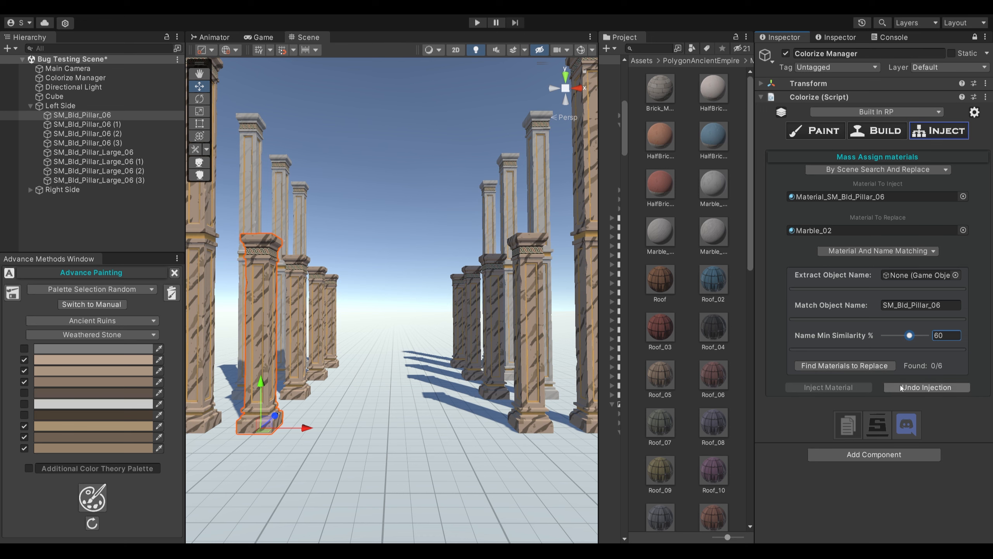
left_click(905, 388)
left_click_drag(910, 336, 896, 335)
left_click(861, 386)
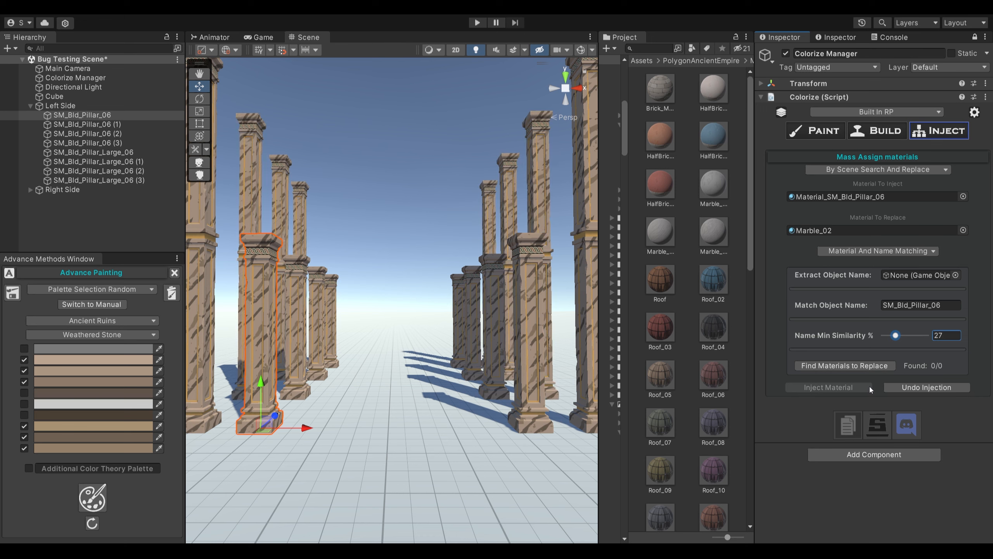
left_click(897, 387)
- Set Name Min Similarity to 84%, inject the material as a test and undo that injection
left_click_drag(897, 336, 920, 335)
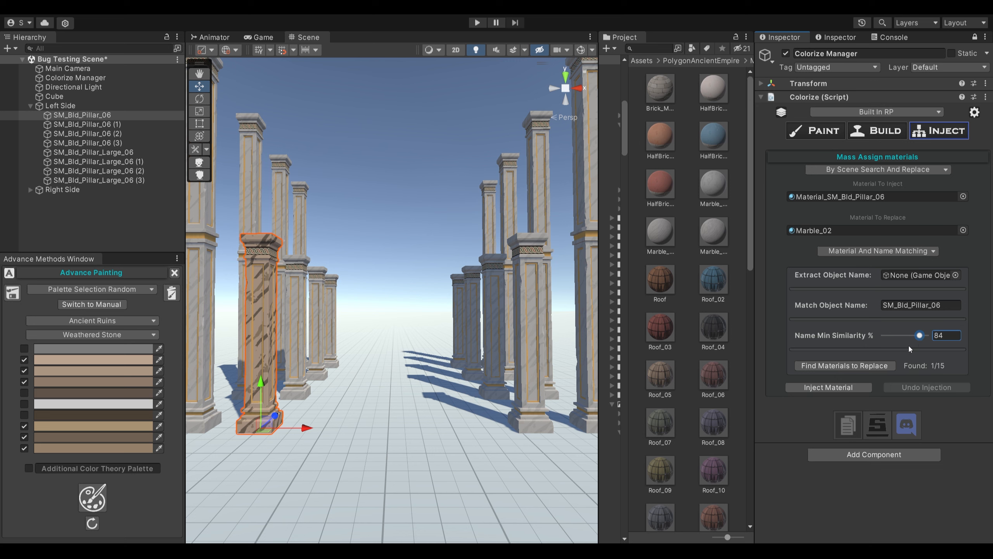
left_click(841, 387)
left_click(909, 387)
- Extract the match name from SM_Bld_Pillar_Large_06, try injecting the material into the large pillars and undo it
left_click_drag(112, 152, 899, 275)
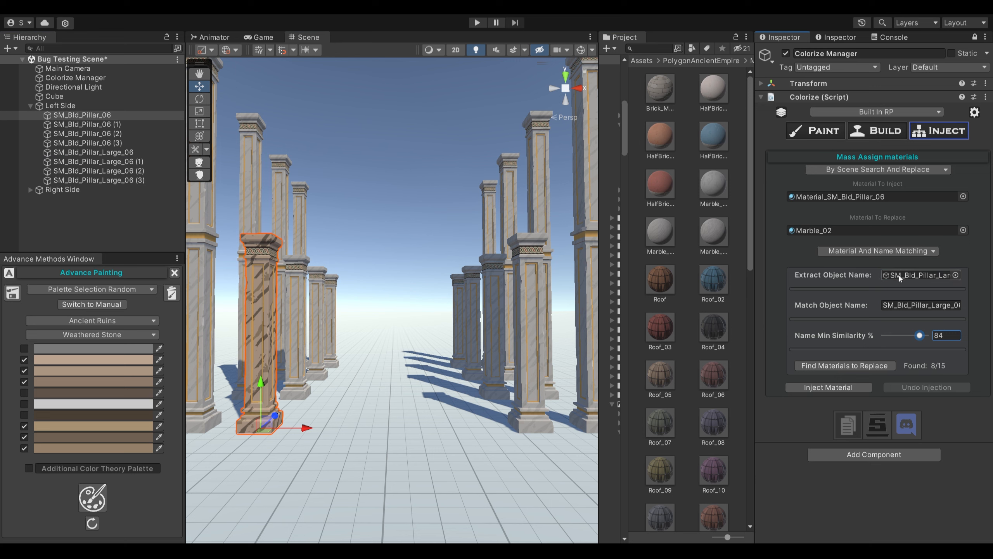
left_click(836, 387)
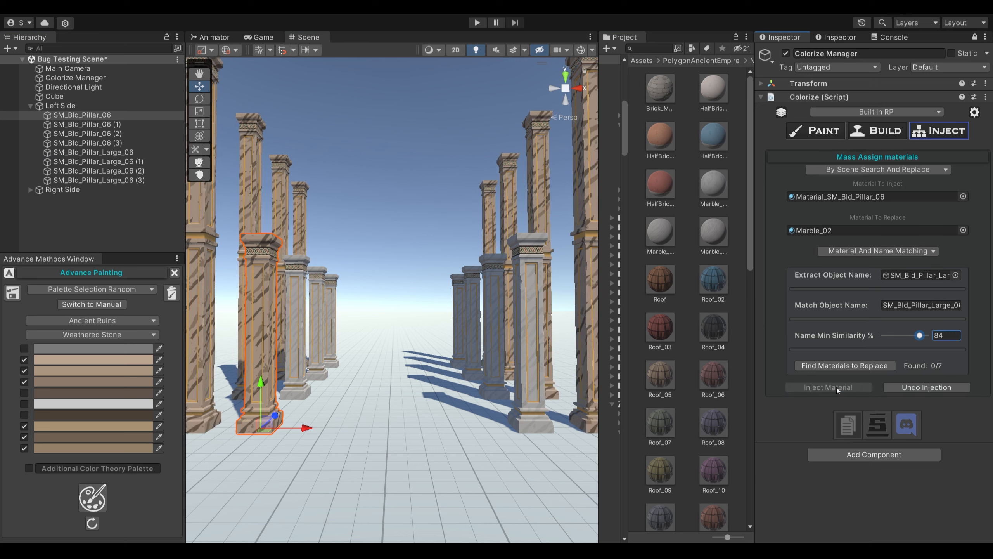
left_click(902, 386)
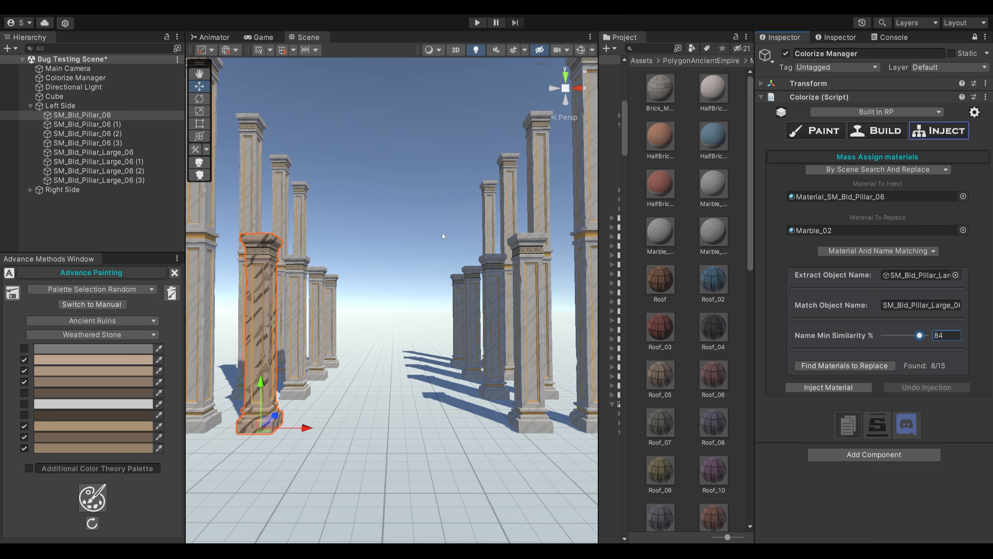
- Extract the match name from SM_Bld_Pillar_06 and inject the material into the matching pillar
left_click_drag(93, 115, 919, 276)
left_click(855, 385)
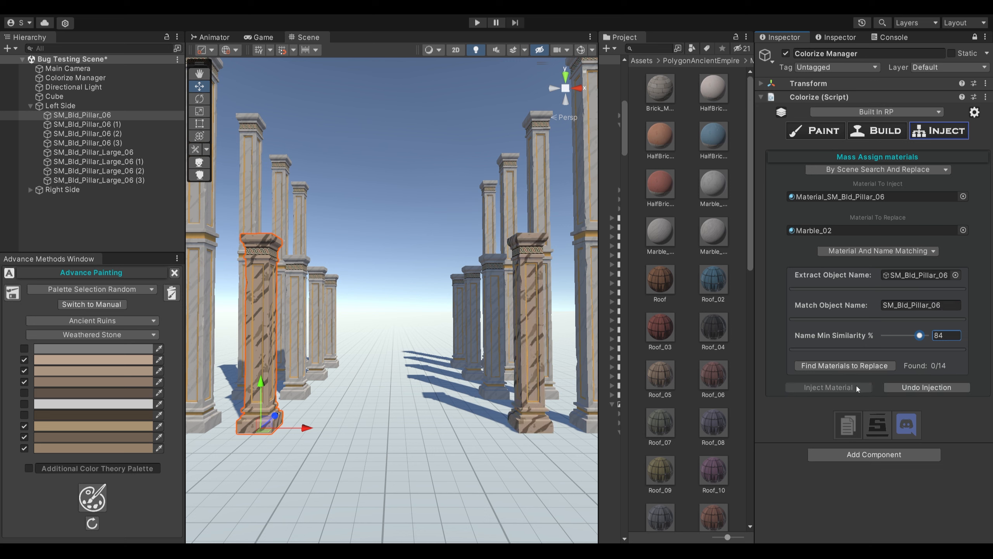
- Try further injections with Name Min Similarity lowered to 59% and raised to 74%, undoing each one
left_click_drag(920, 335, 910, 336)
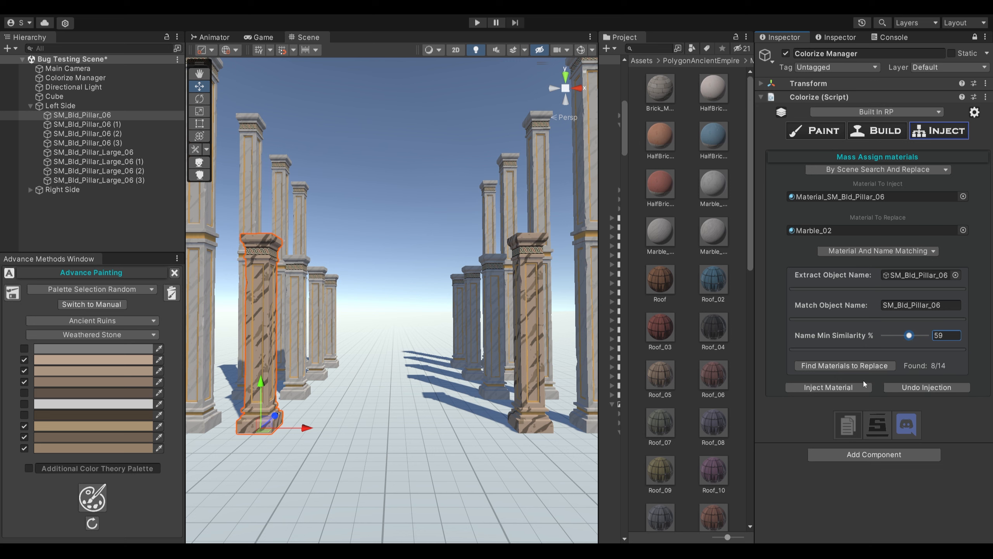
left_click(857, 386)
left_click(899, 387)
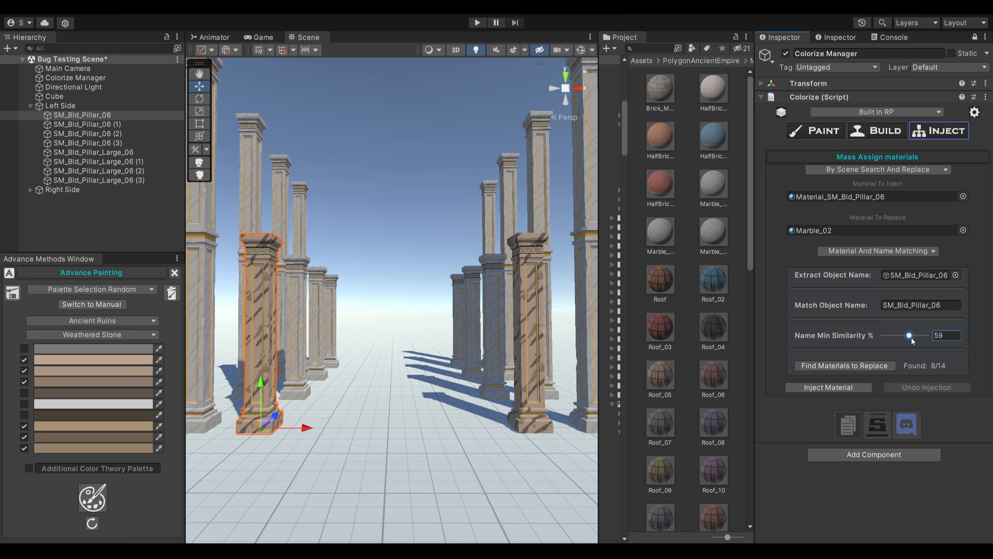
left_click(842, 386)
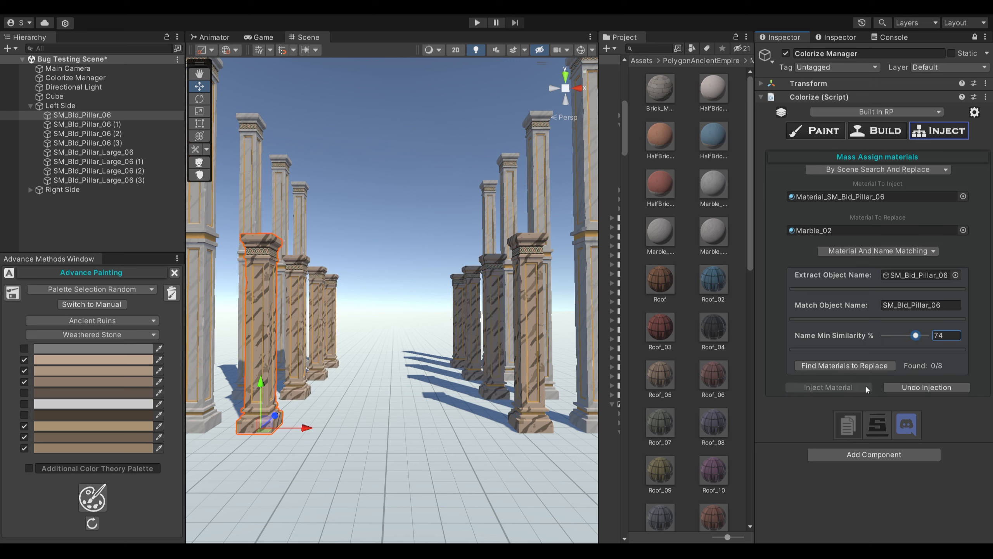
left_click(892, 385)
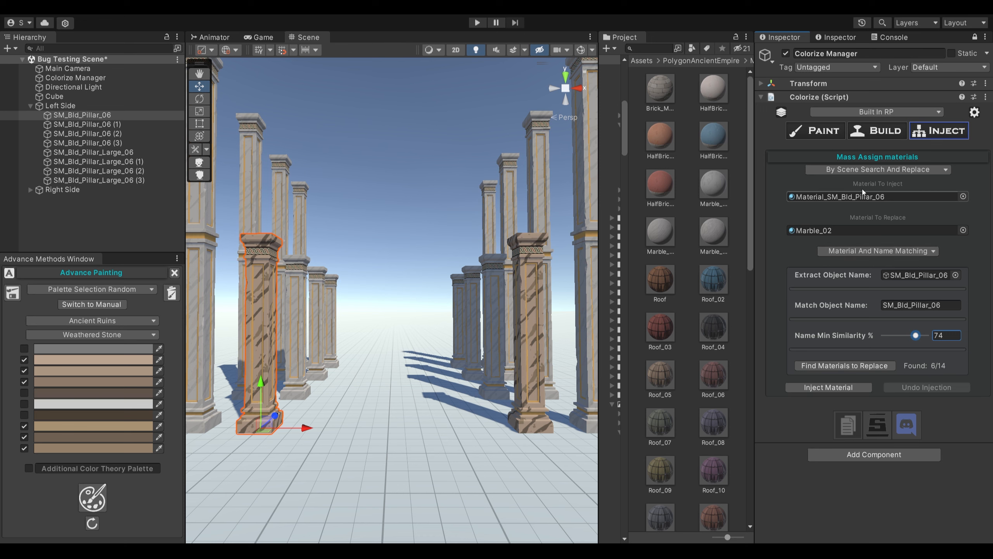
- Set the mass assignment to By Manual Object Referencing with Replace Specific Material
left_click(872, 170)
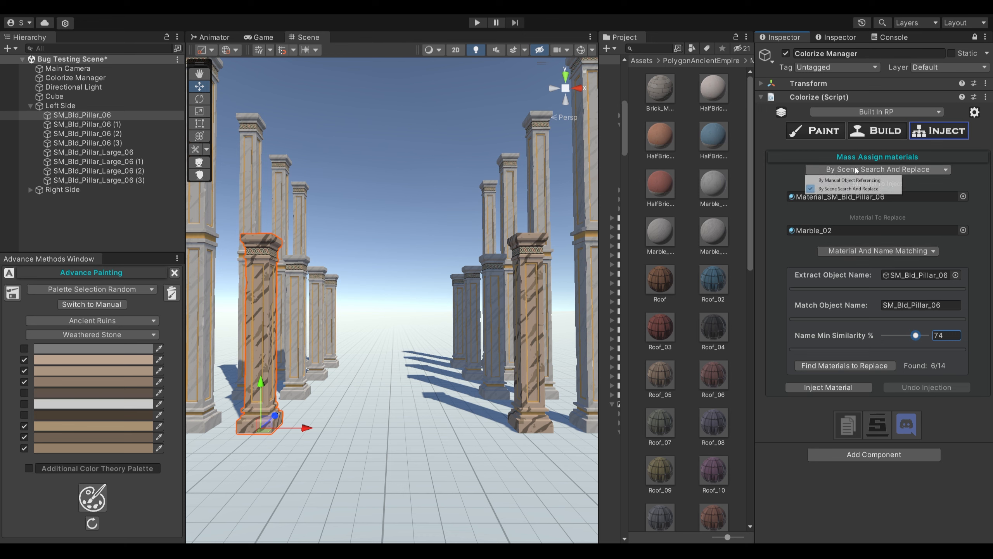
left_click(893, 181)
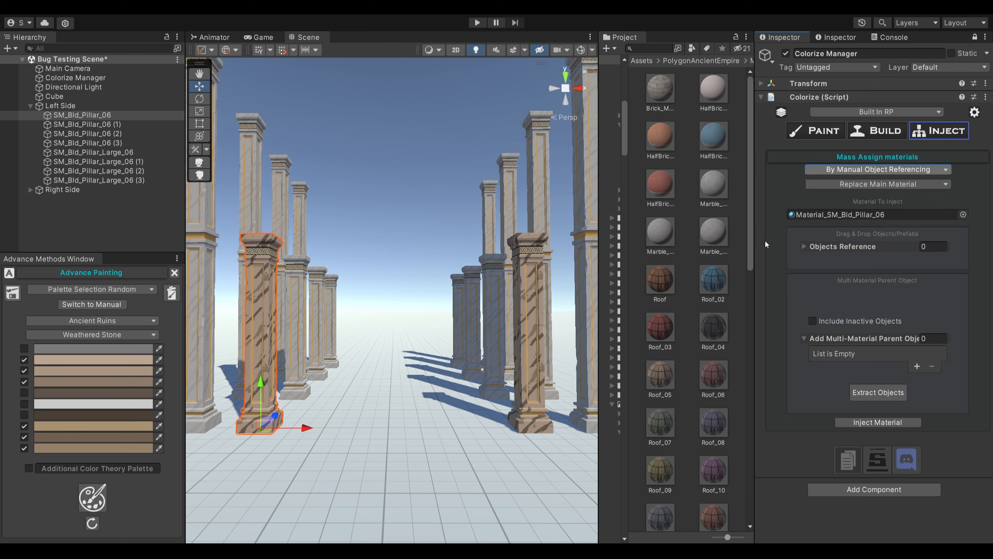
left_click(817, 185)
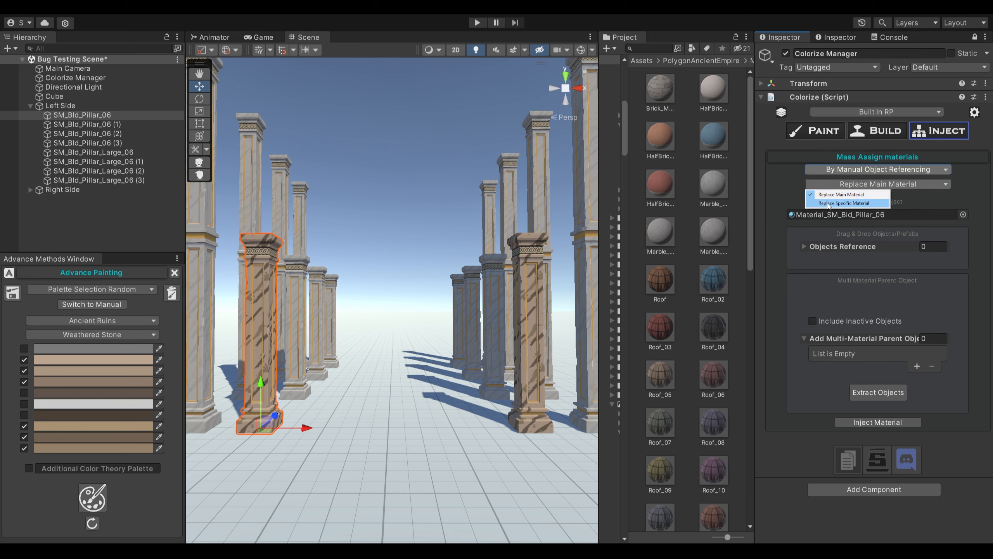
left_click(828, 203)
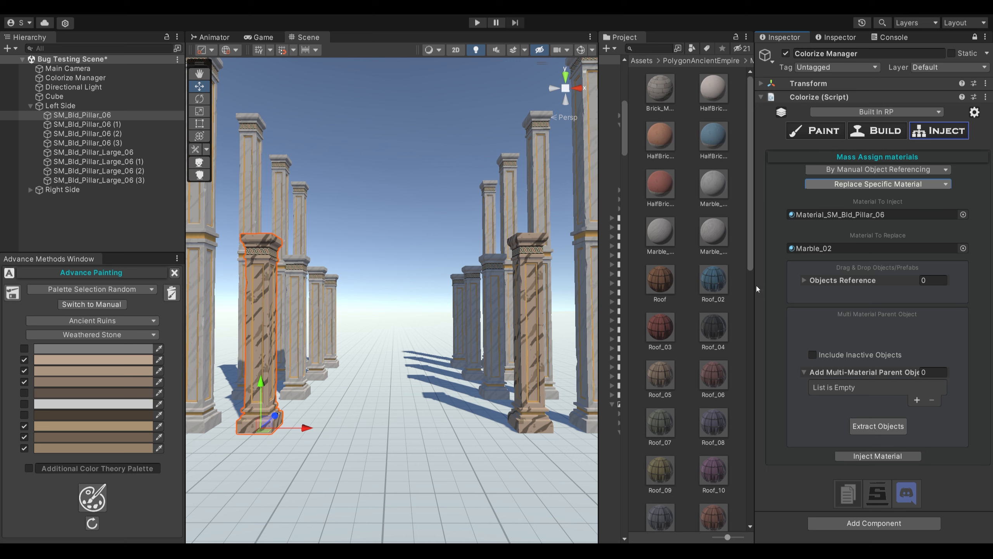
- Add the four small and four large pillars of Left Side to the Objects Reference list, and clear the list
left_click(72, 115)
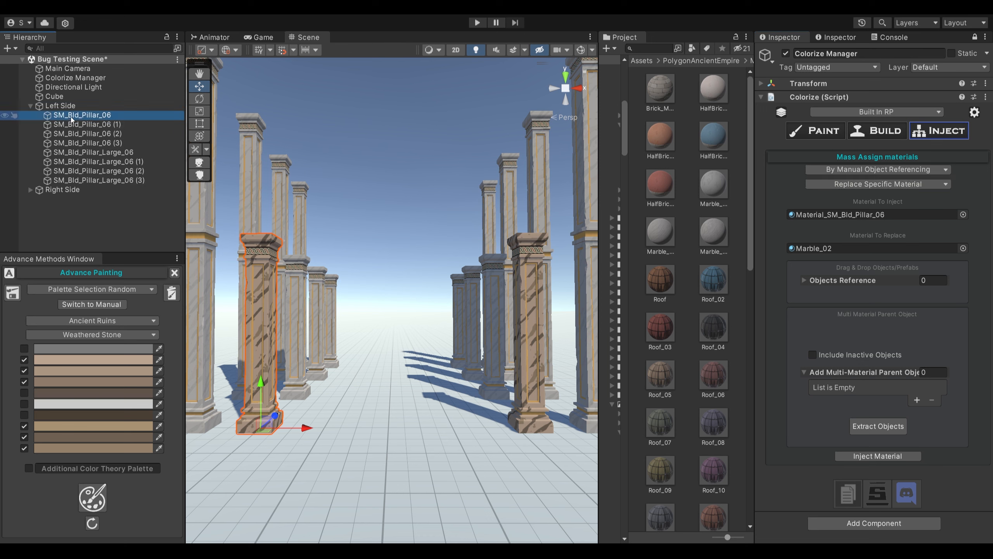
left_click(85, 143, "shift")
left_click_drag(90, 118, 834, 282)
left_click(108, 152)
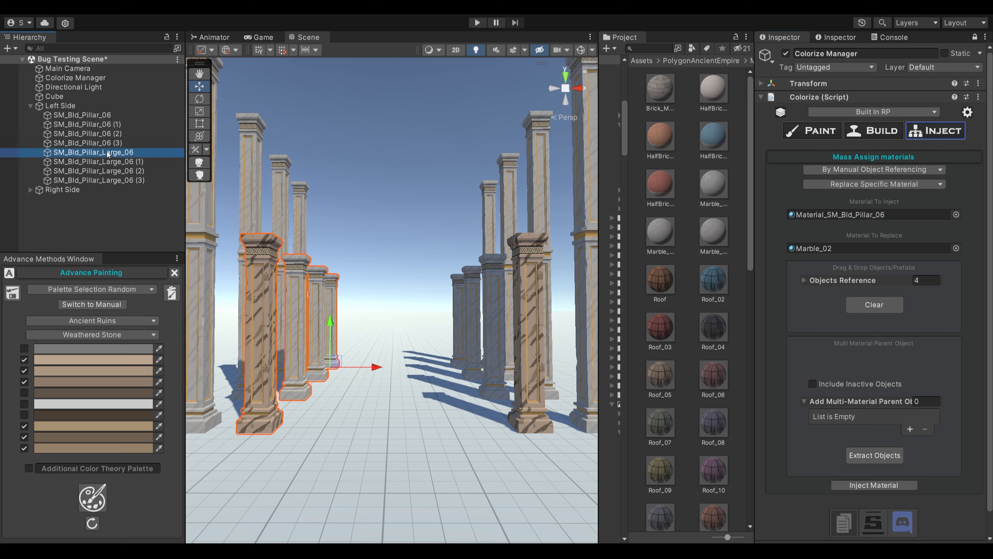
left_click(97, 181, "shift")
left_click_drag(97, 180, 835, 279)
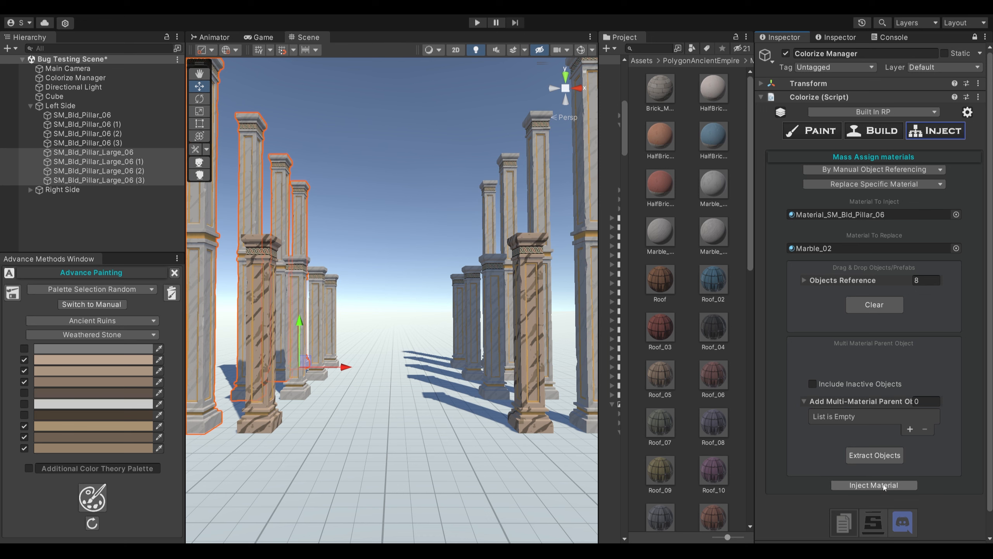
left_click(871, 307)
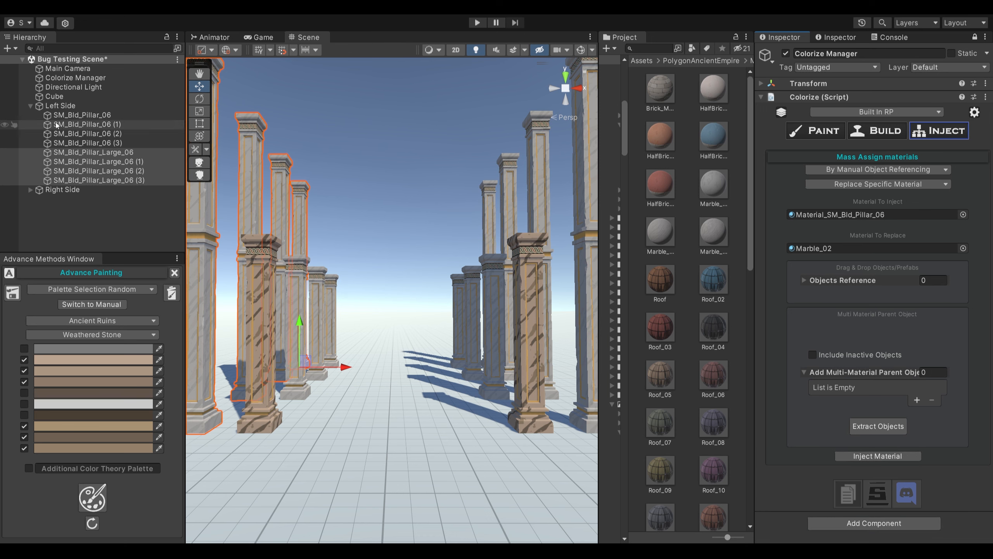
- Add Left Side as the multi-material parent object, extract its pillars into Objects Reference, and inject the material into them
left_click_drag(49, 106, 870, 373)
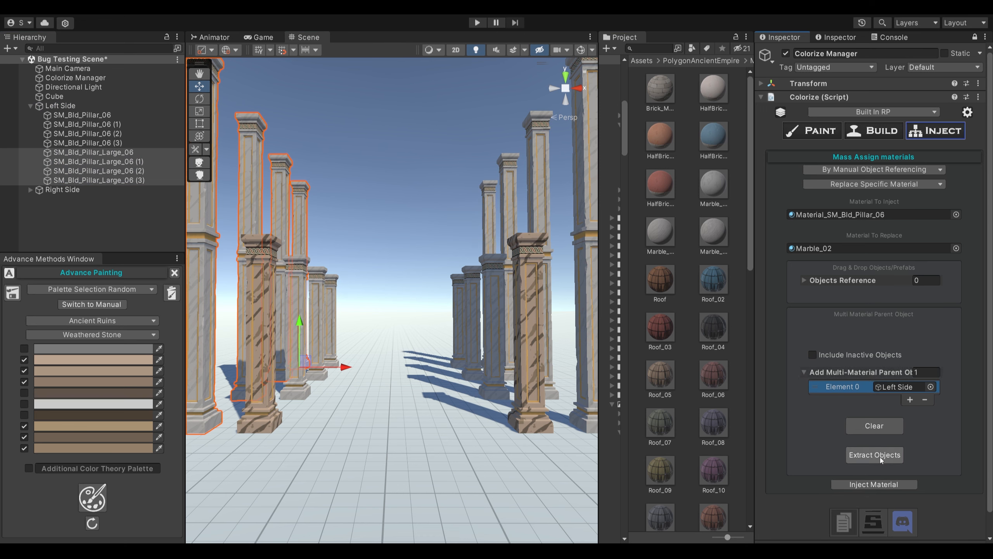
left_click(880, 456)
left_click(803, 280)
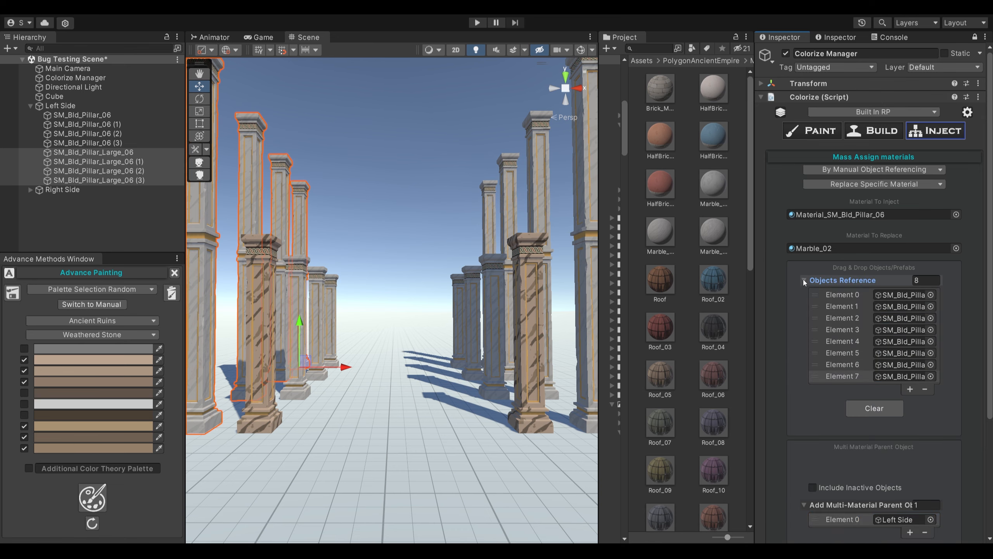
scroll(850, 292, "down", 4)
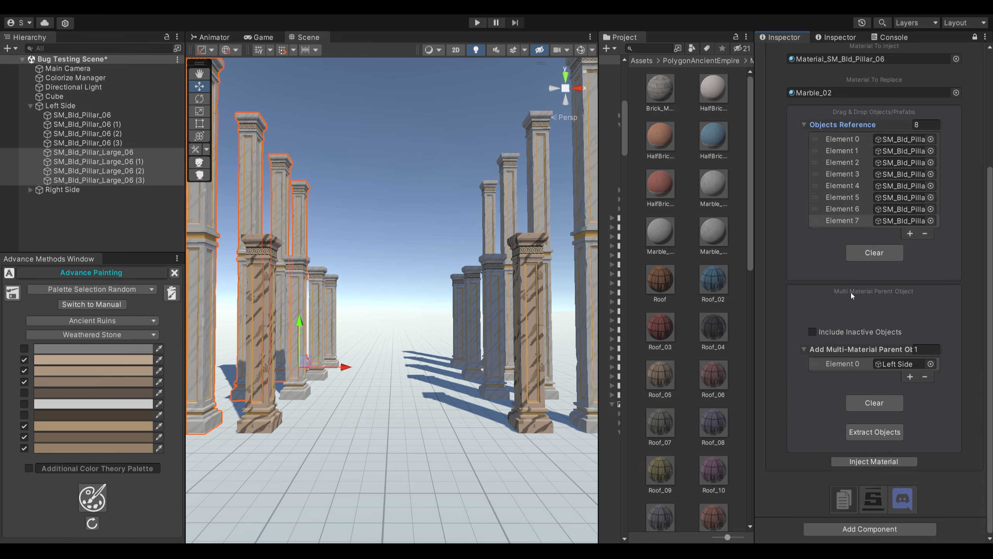
left_click(888, 460)
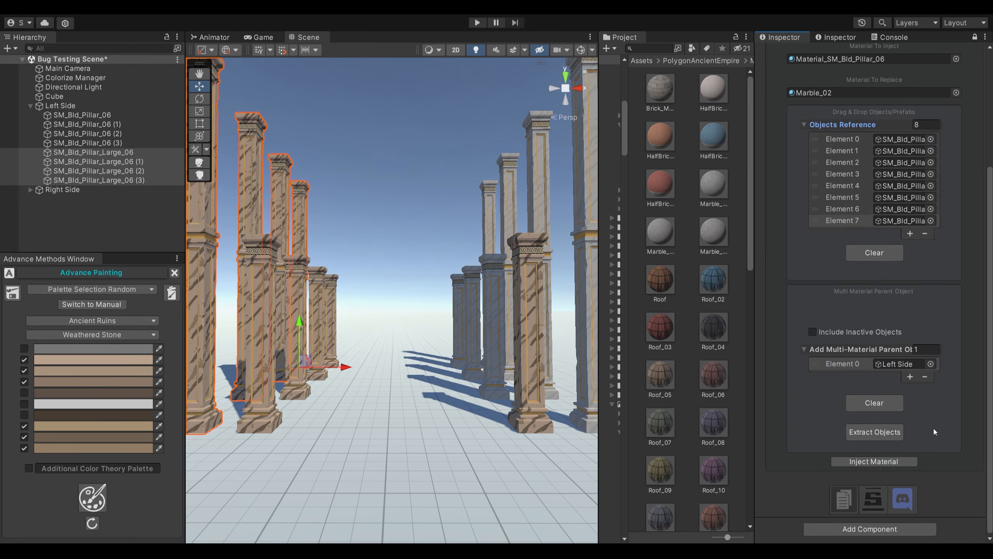